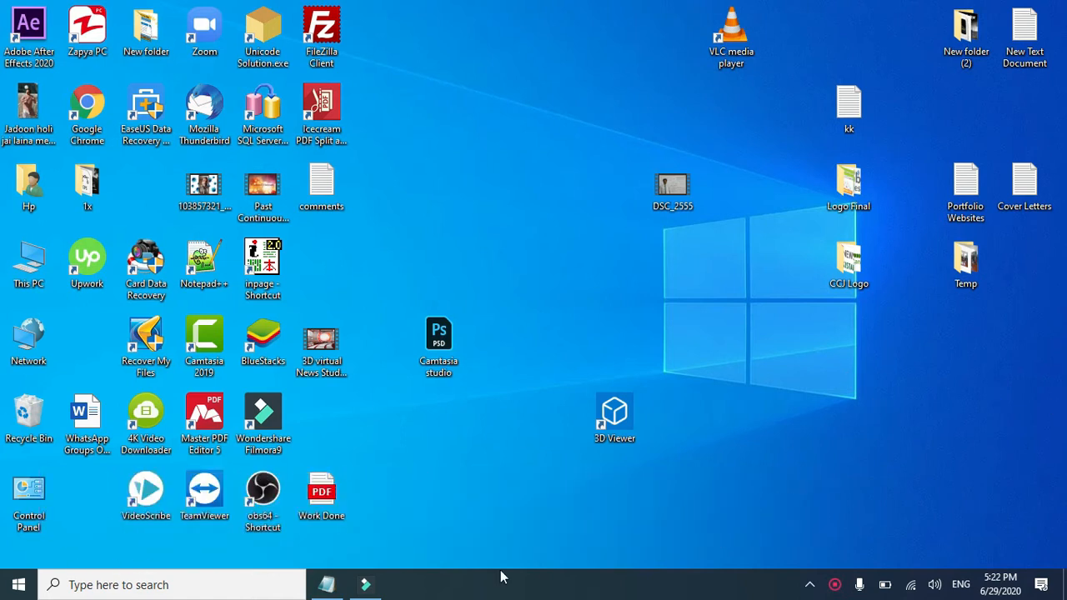
Step: Open Task Manager and display the startup apps sorted by status with the enabled ones first
right_click(610, 590)
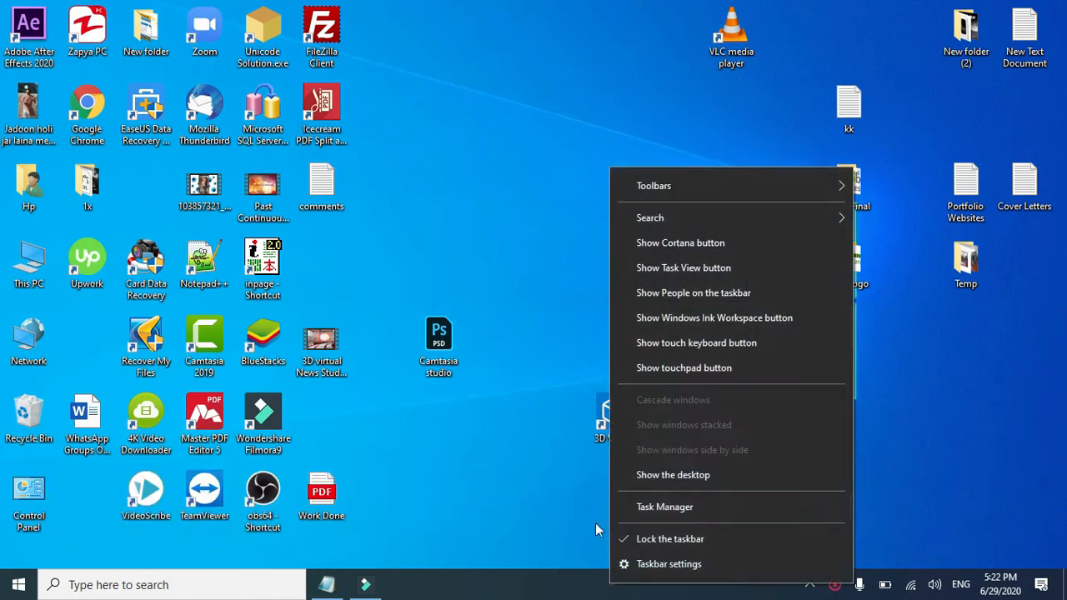
left_click(621, 508)
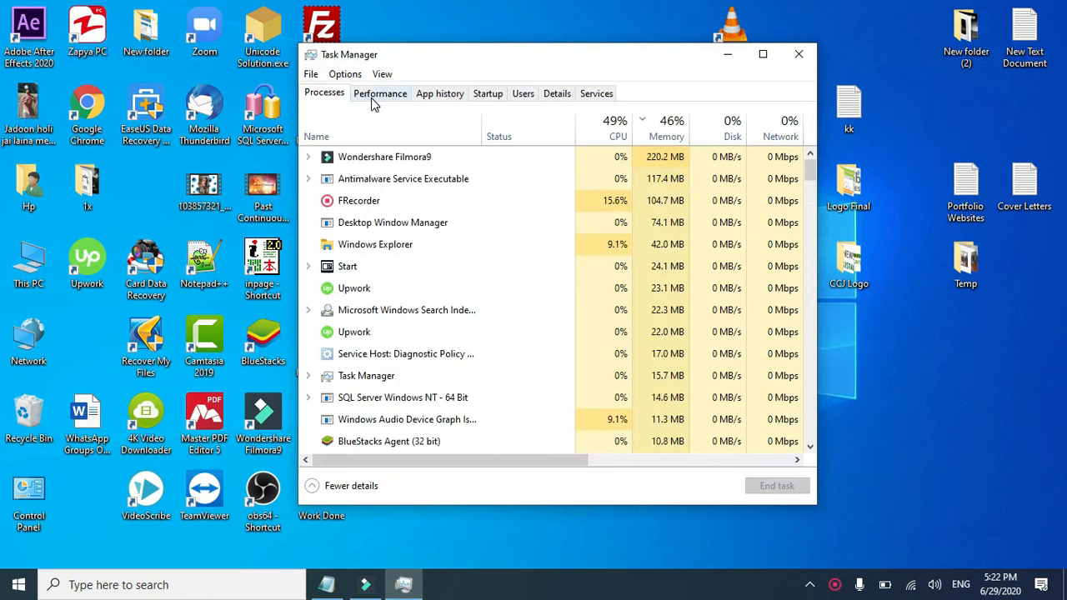
left_click(487, 94)
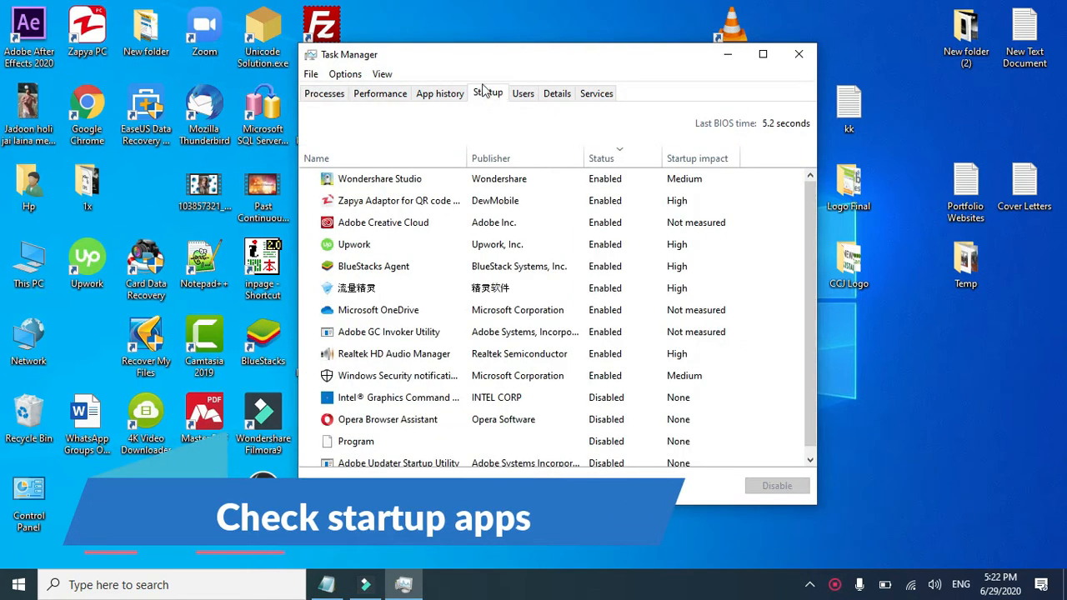
left_click(606, 291)
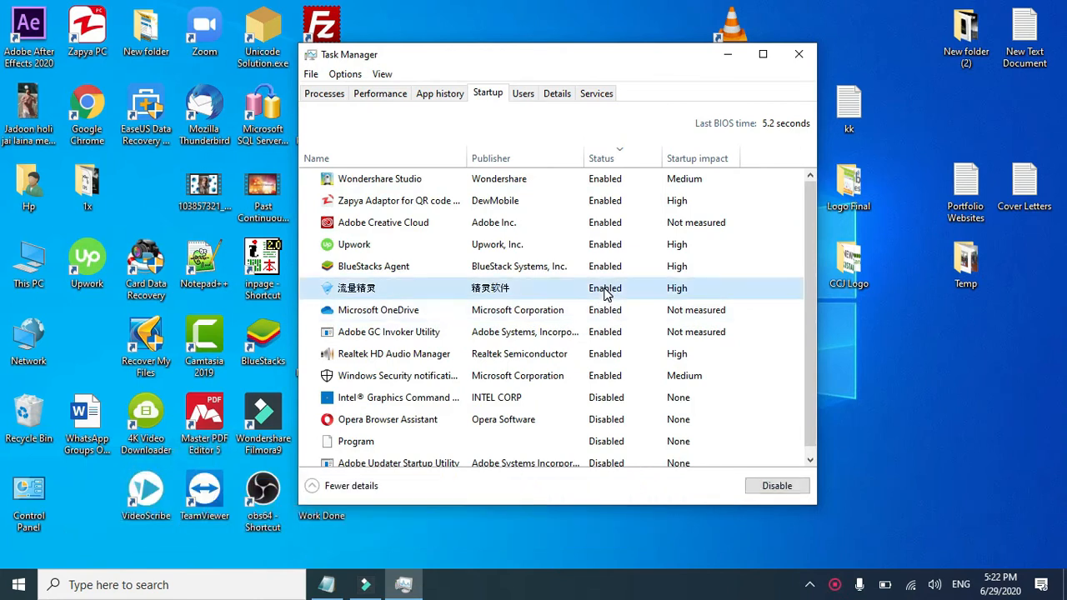
left_click(613, 161)
left_click(615, 160)
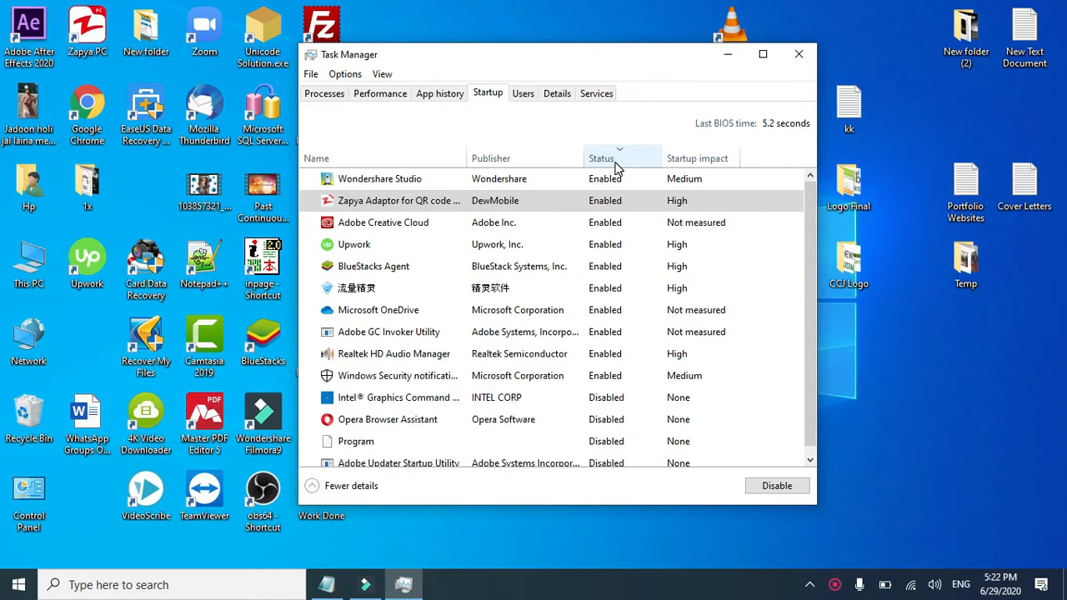
Step: Disable Wondershare Studio and the Zapya Adaptor for QR code entry from running at startup
left_click(443, 181)
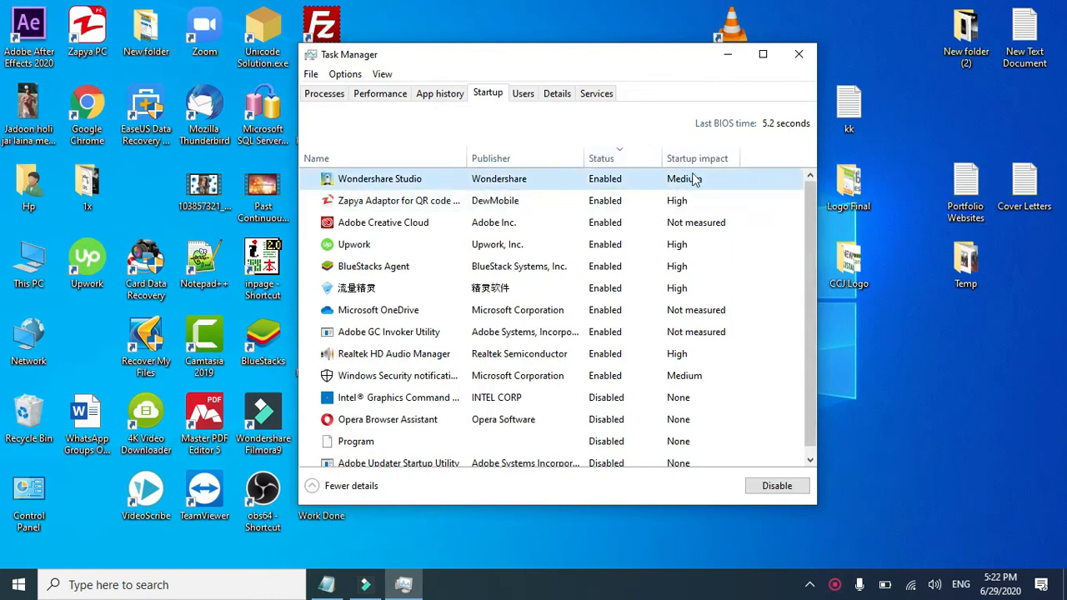
right_click(491, 184)
left_click(521, 210)
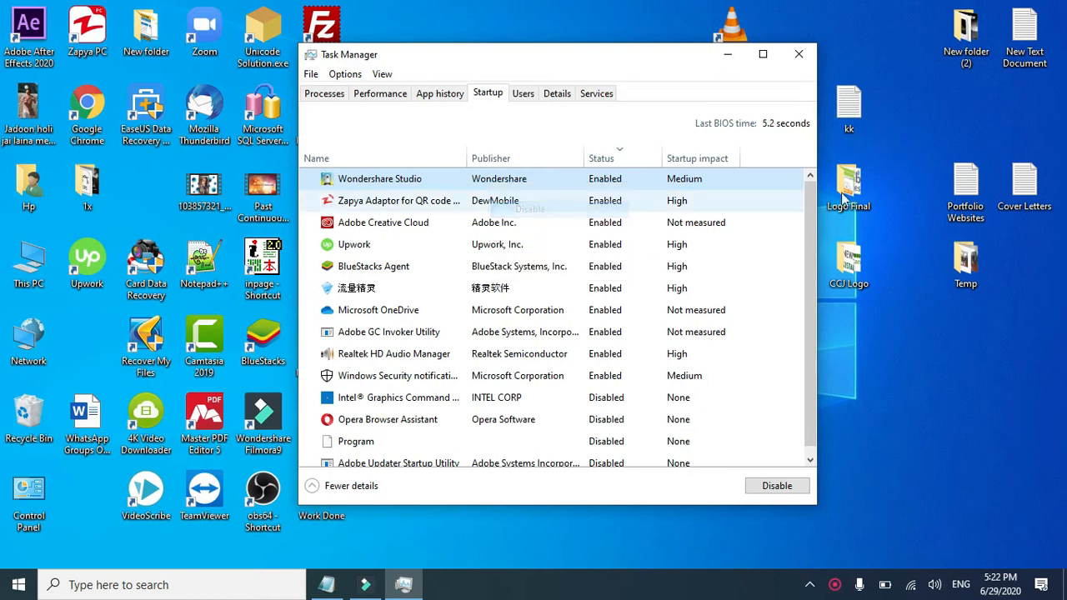
left_click(446, 180)
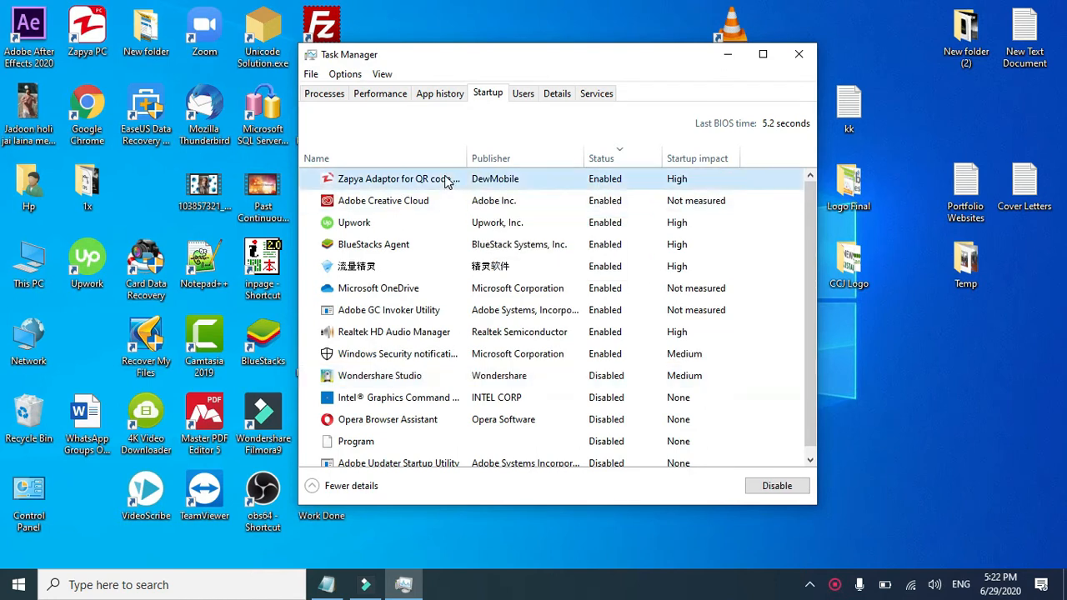
right_click(499, 183)
left_click(573, 190)
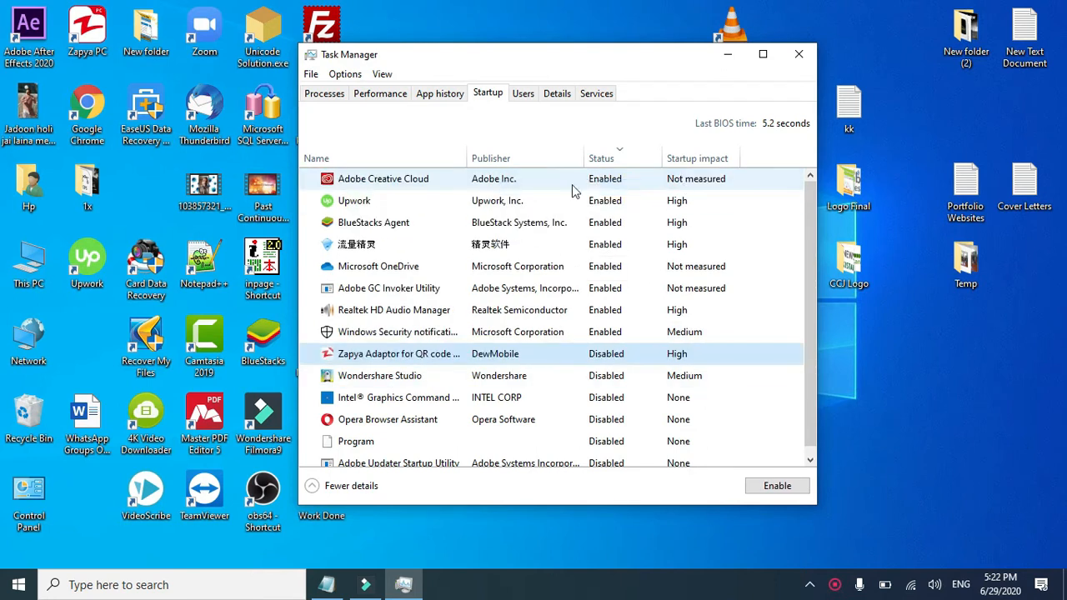
Step: Disable Adobe Creative Cloud, BlueStacks Agent, 流量精灵 and Microsoft OneDrive at startup, and close Task Manager
right_click(372, 184)
left_click(438, 193)
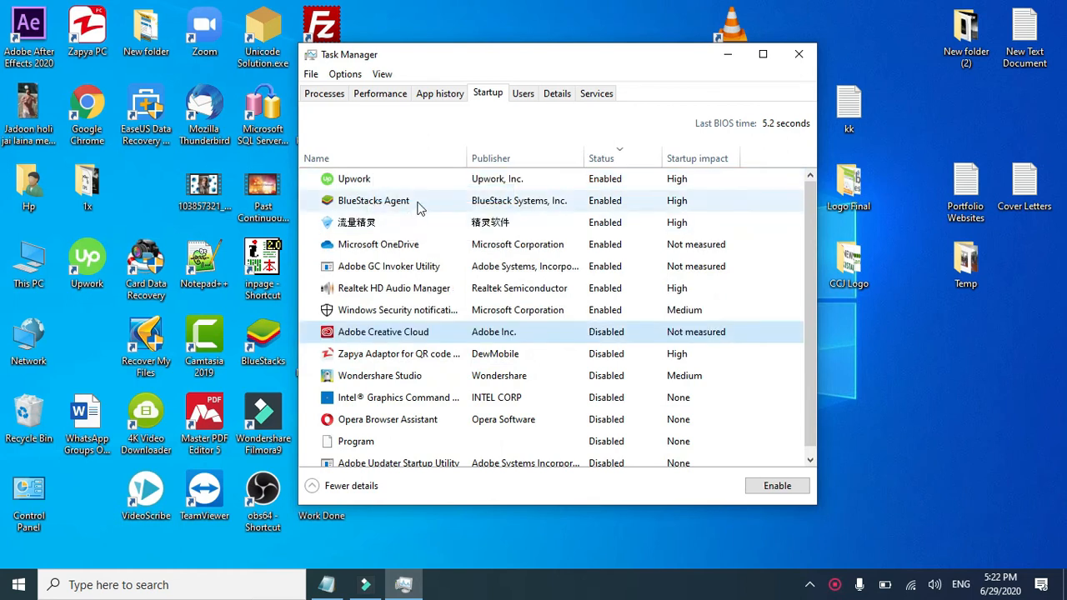
right_click(417, 207)
left_click(442, 213)
right_click(414, 205)
left_click(425, 208)
right_click(422, 202)
left_click(430, 211)
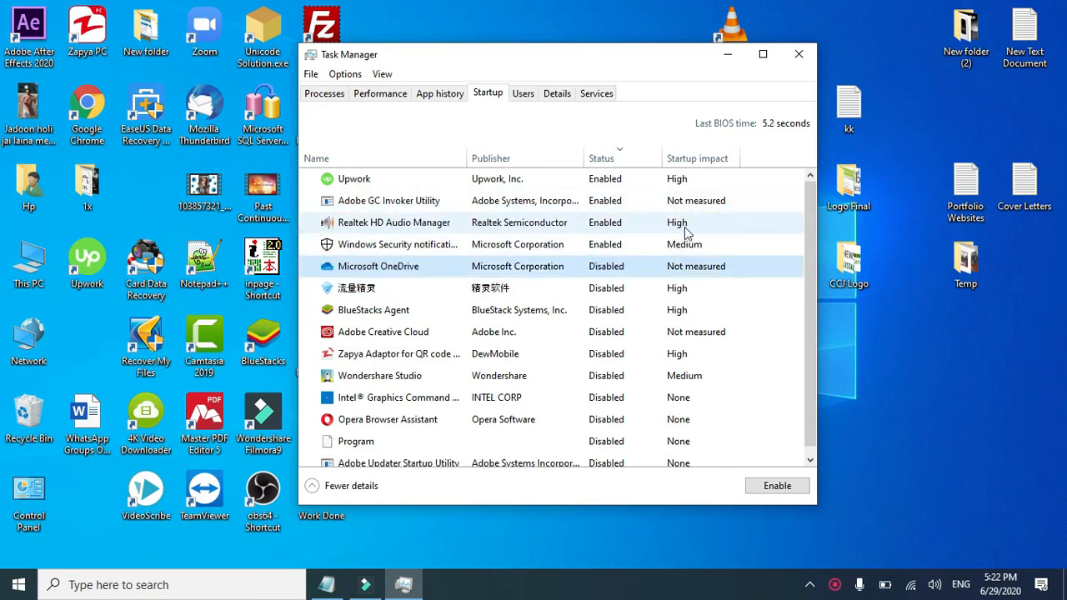
left_click(490, 221)
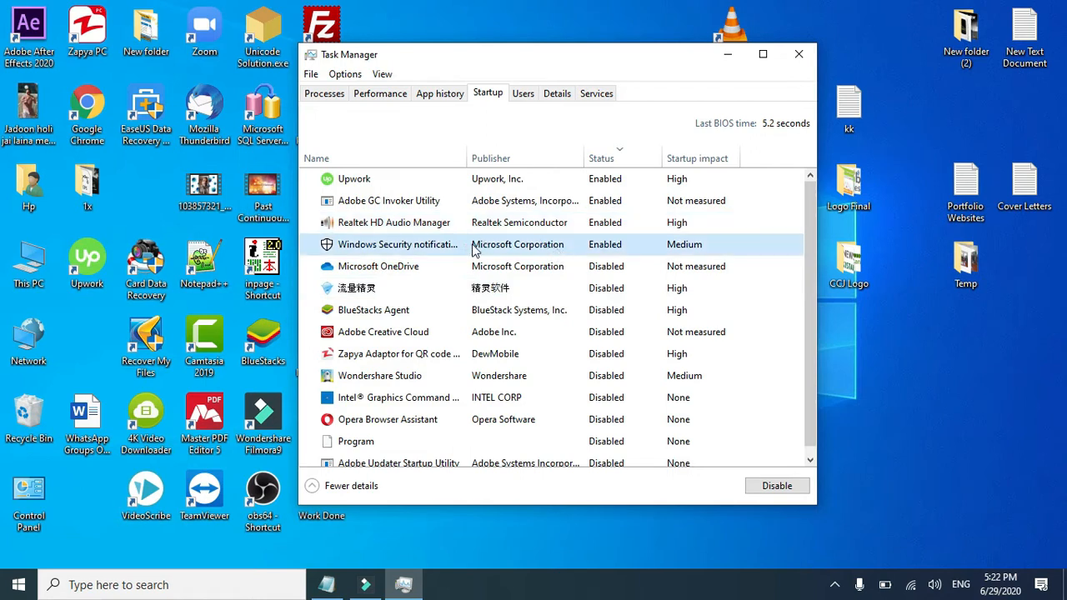
left_click(617, 241)
left_click(798, 54)
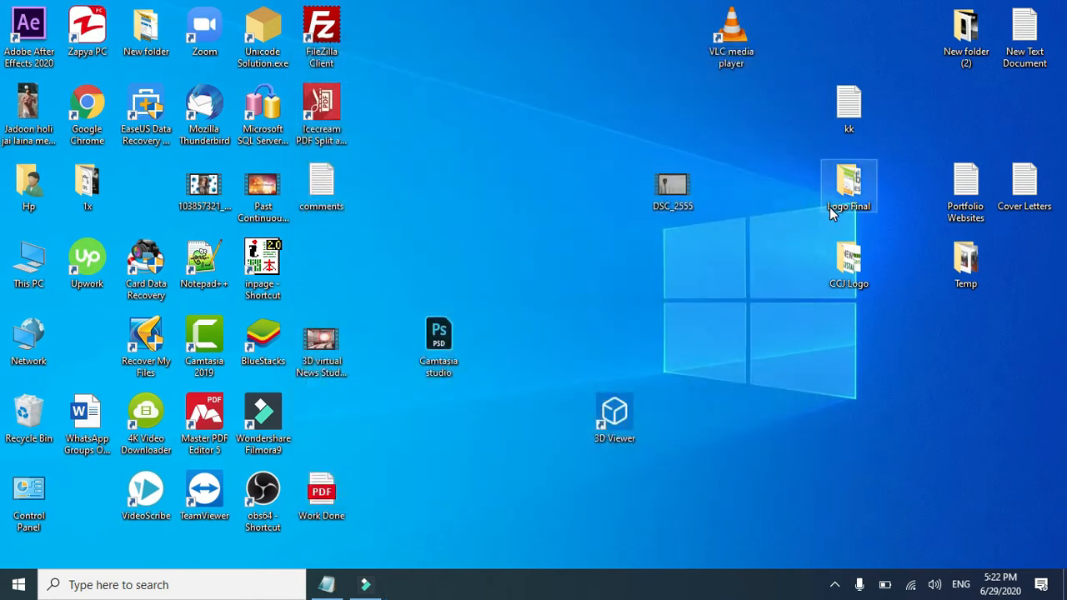
Step: Optimize the C: drive with Defragment and Optimize Drives and close the utility
key("super")
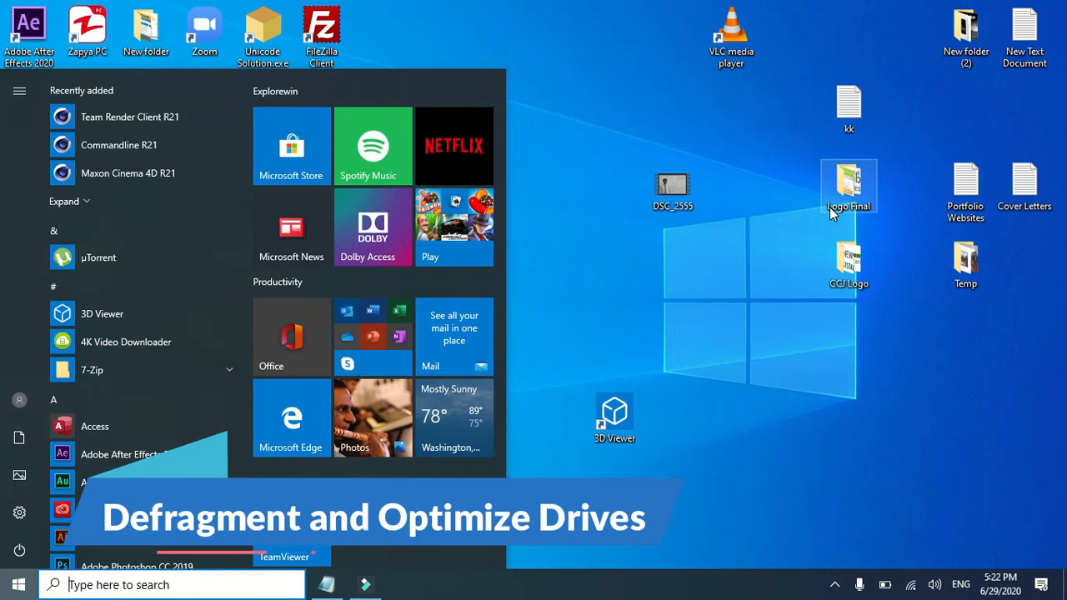
type("de")
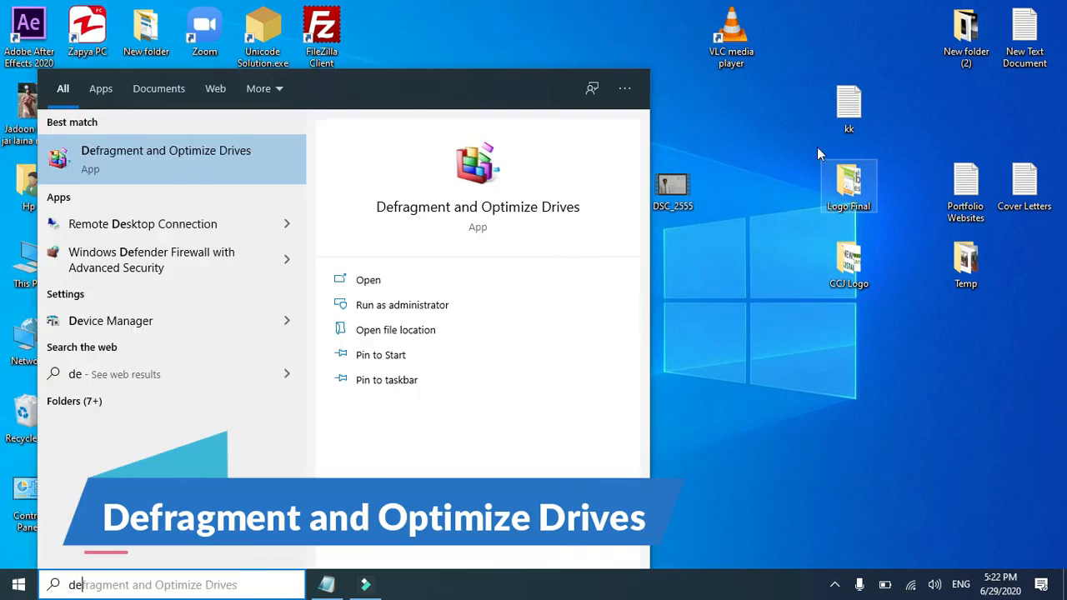
left_click(191, 161)
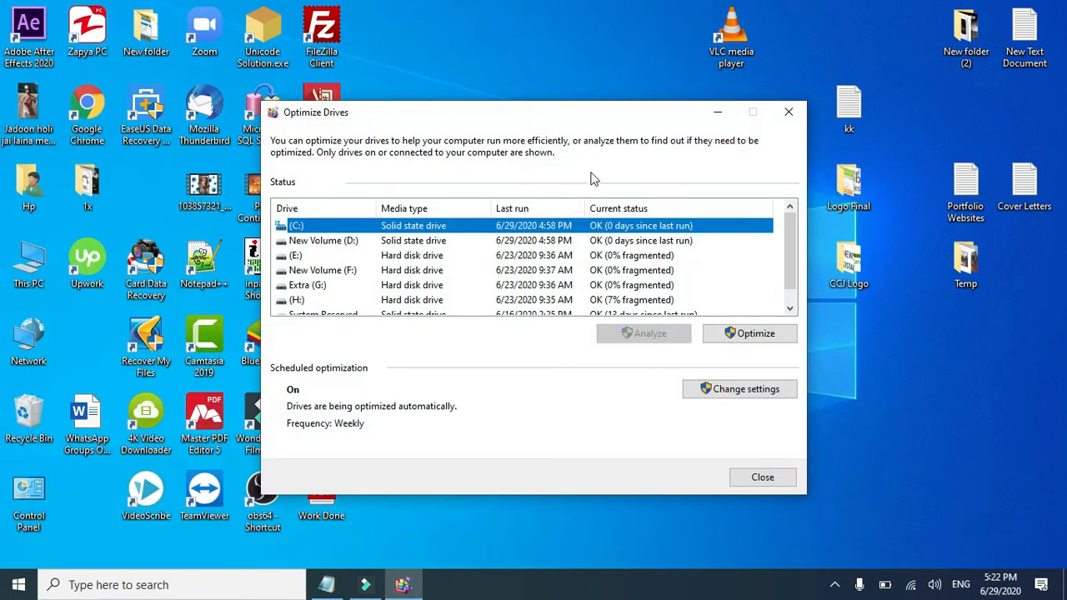
left_click(759, 336)
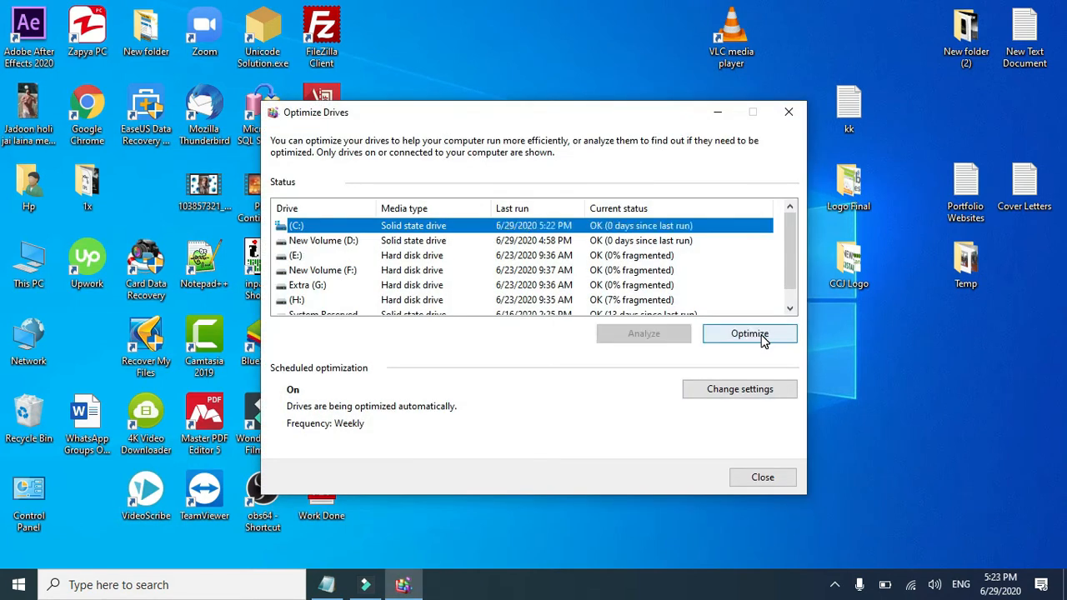
left_click(761, 477)
Step: Open the properties of Local Disk (C:) from This PC and start Disk Cleanup for that drive
double_click(28, 265)
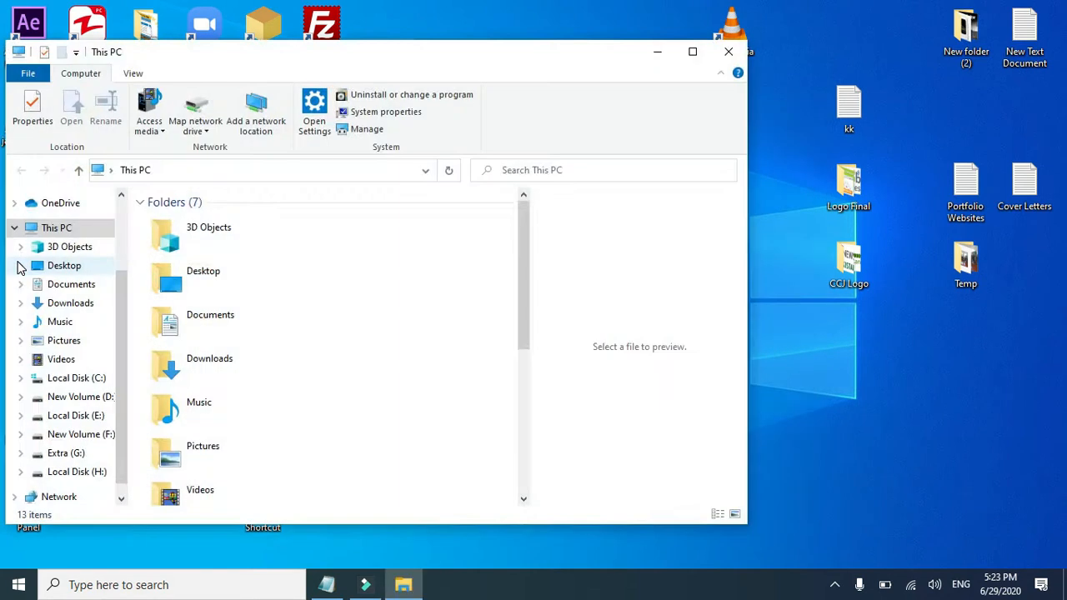
double_click(491, 41)
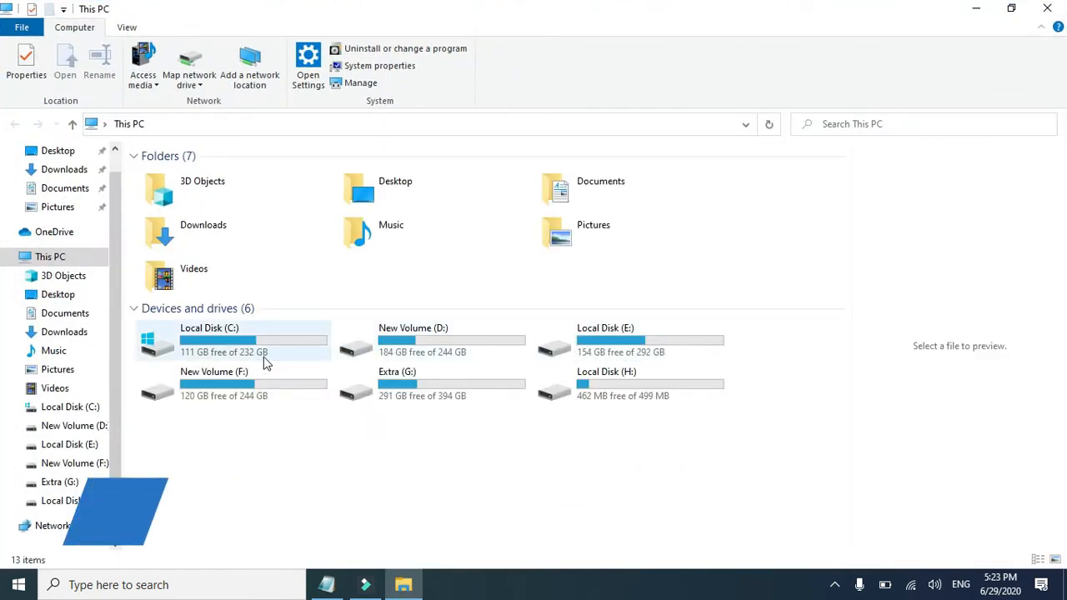
right_click(285, 345)
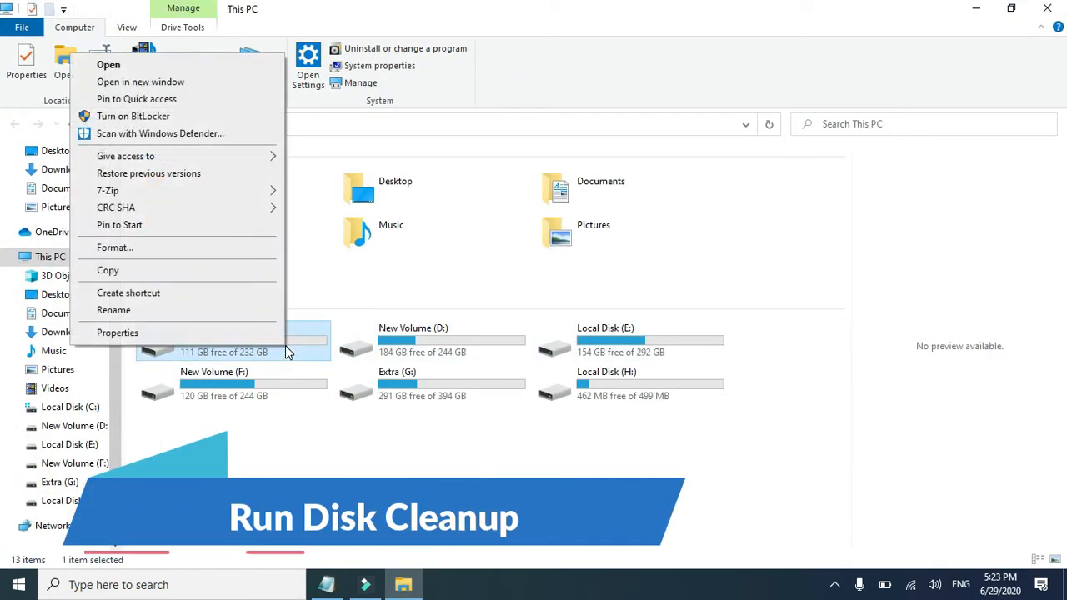
left_click(129, 340)
left_click_drag(495, 182, 779, 100)
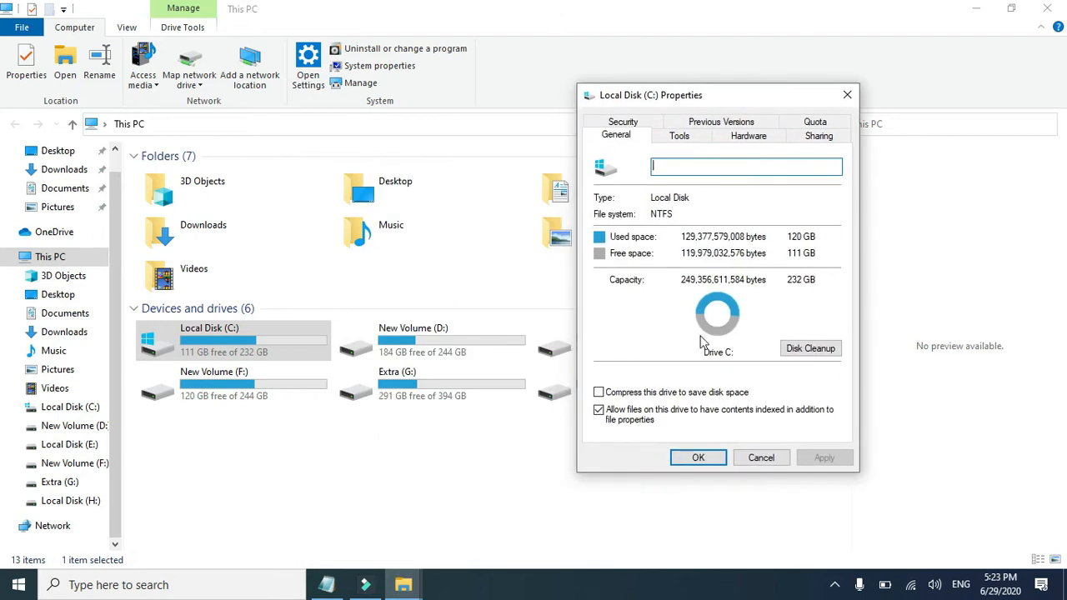
left_click(813, 350)
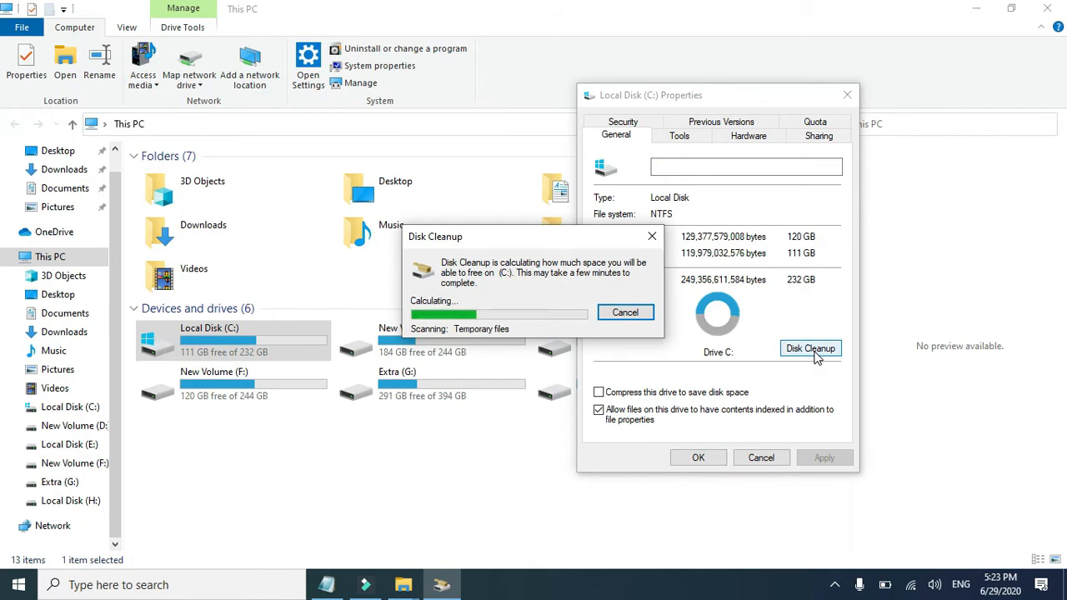
left_click_drag(256, 46, 543, 45)
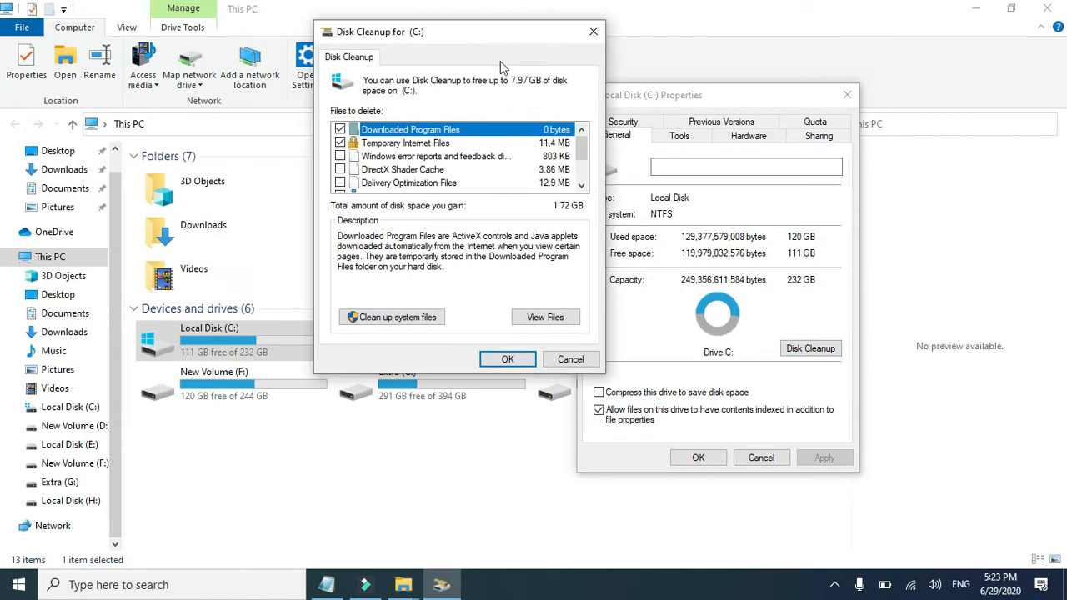
Step: Mark Windows error reports, DirectX Shader Cache, Delivery Optimization Files, Downloads, Recycle Bin and Temporary files for cleanup, and cancel both Disk Cleanup and the drive properties
left_click(340, 155)
left_click(340, 169)
left_click(340, 183)
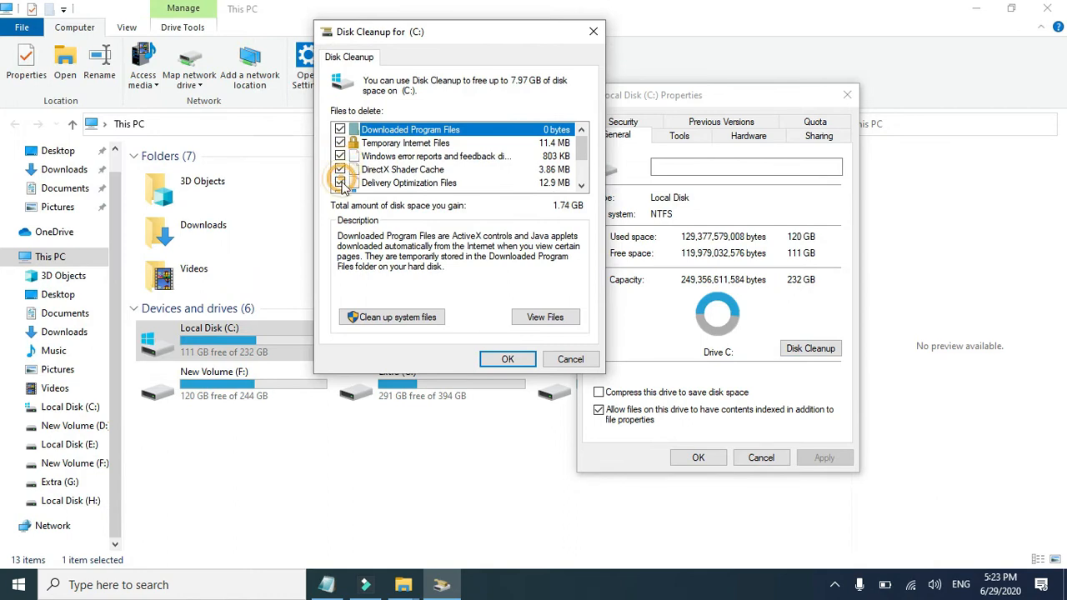
scroll(344, 183, "down", 1)
left_click(340, 156)
left_click(340, 169)
left_click(340, 183)
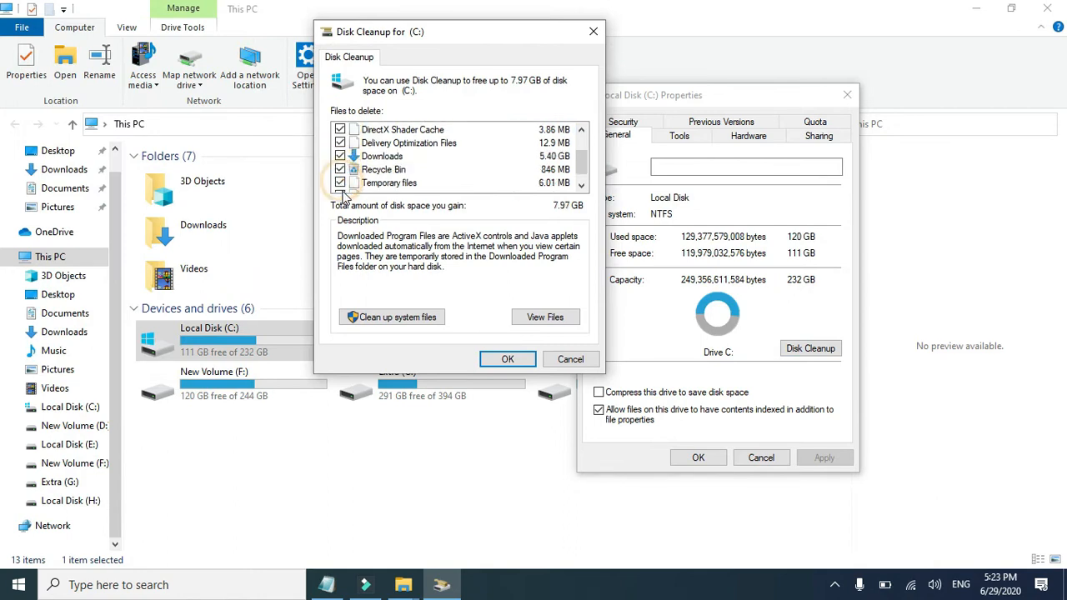
scroll(344, 192, "down", 1)
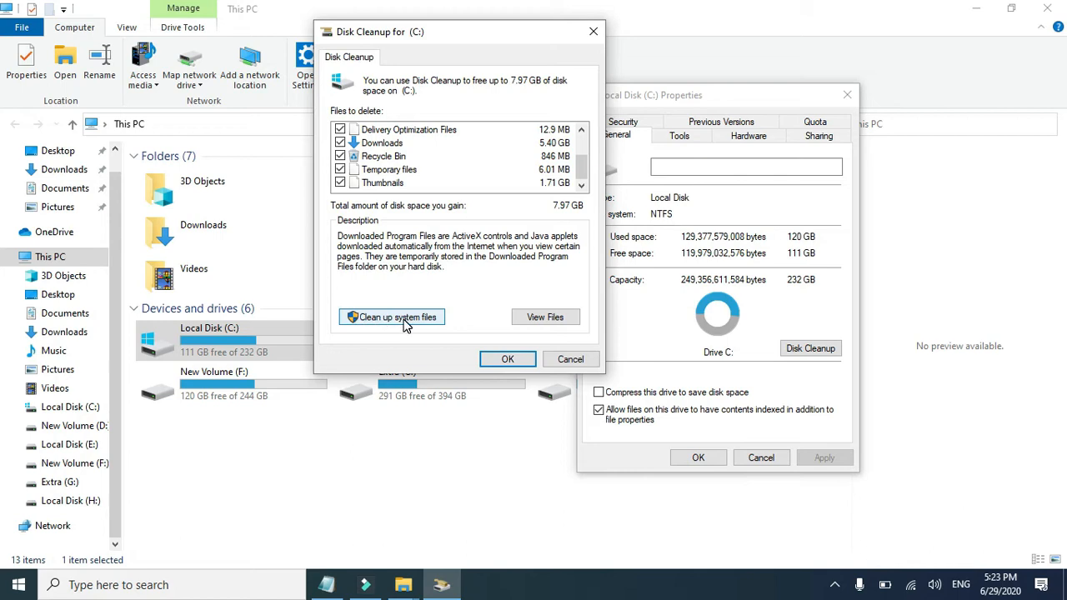
left_click(779, 457)
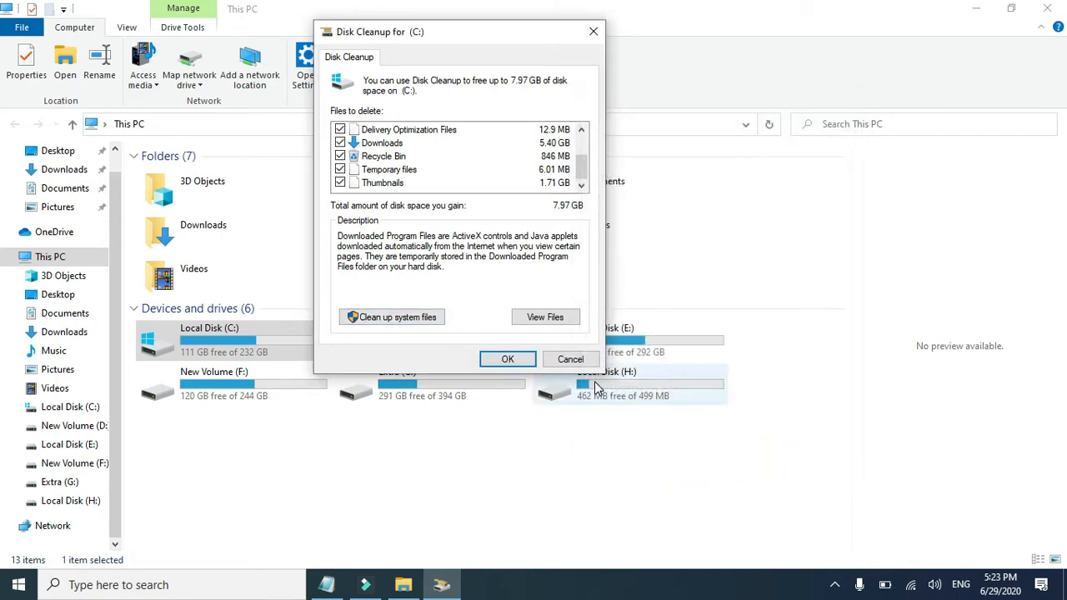
left_click(573, 360)
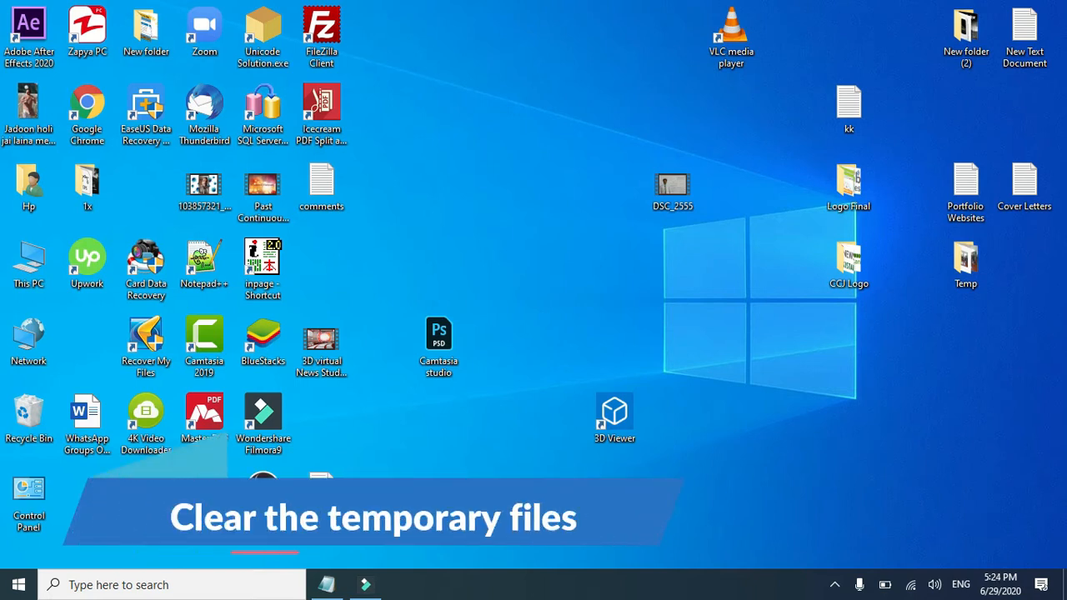
Step: Open the user's temporary files folder by running %temp% from the Run dialog
left_click(3, 583)
type("r")
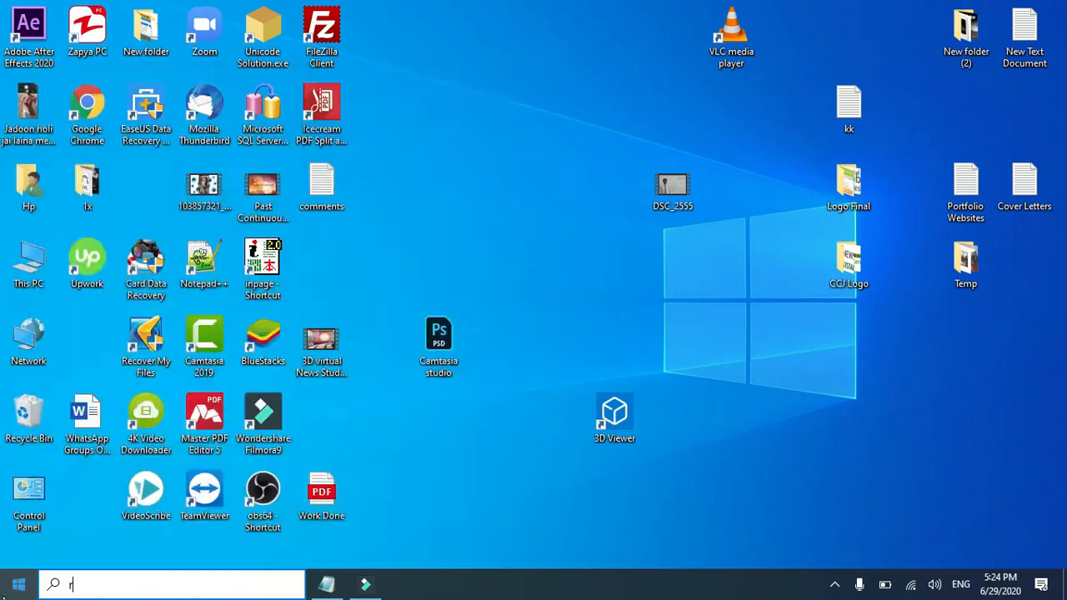
type("un")
left_click(190, 161)
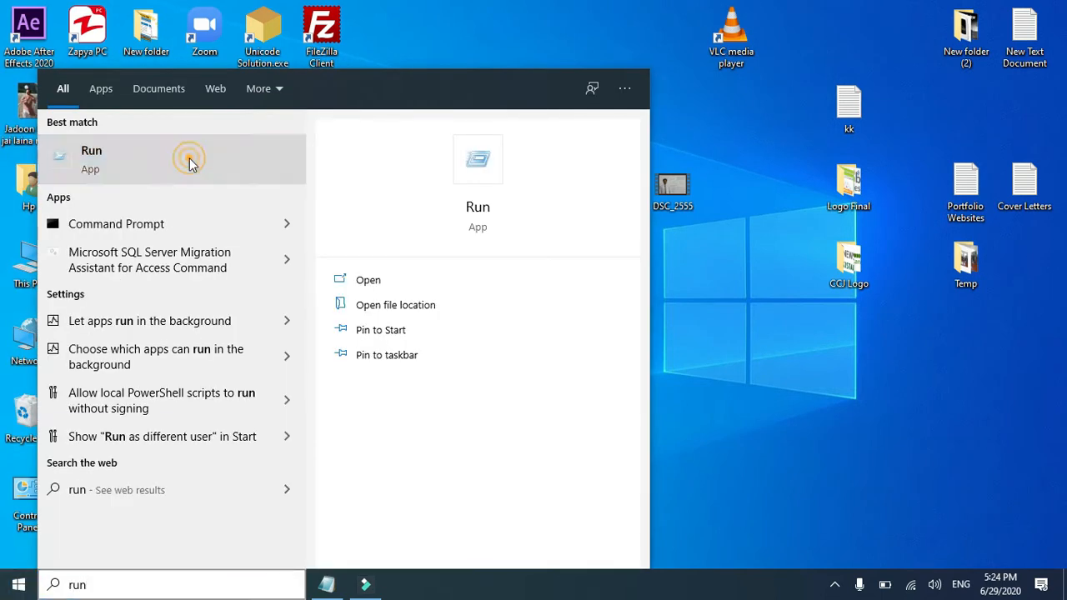
left_click_drag(159, 415, 628, 388)
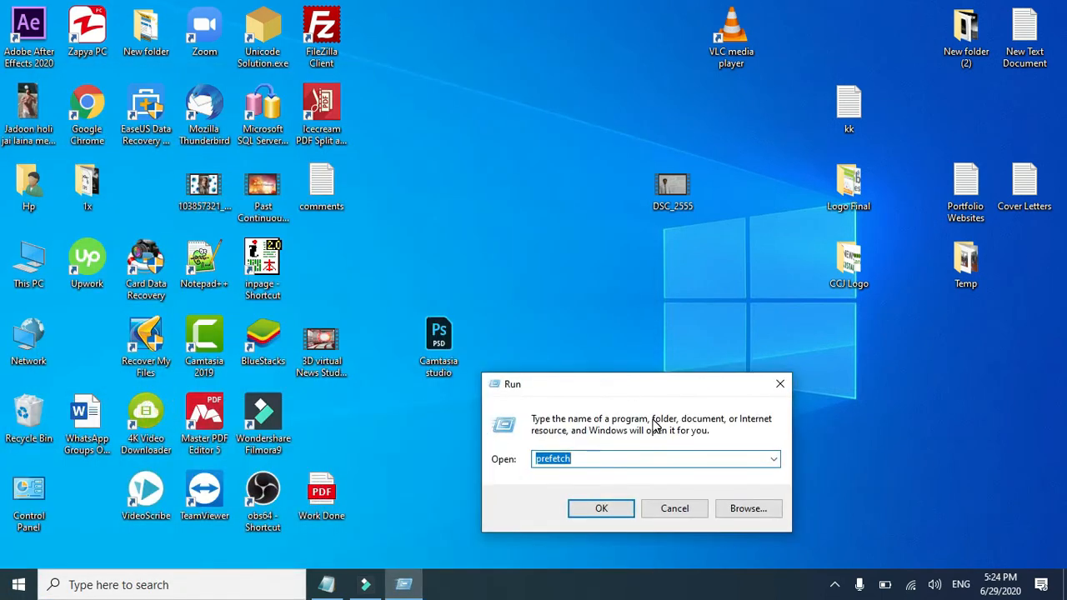
type("T")
key("BackSpace")
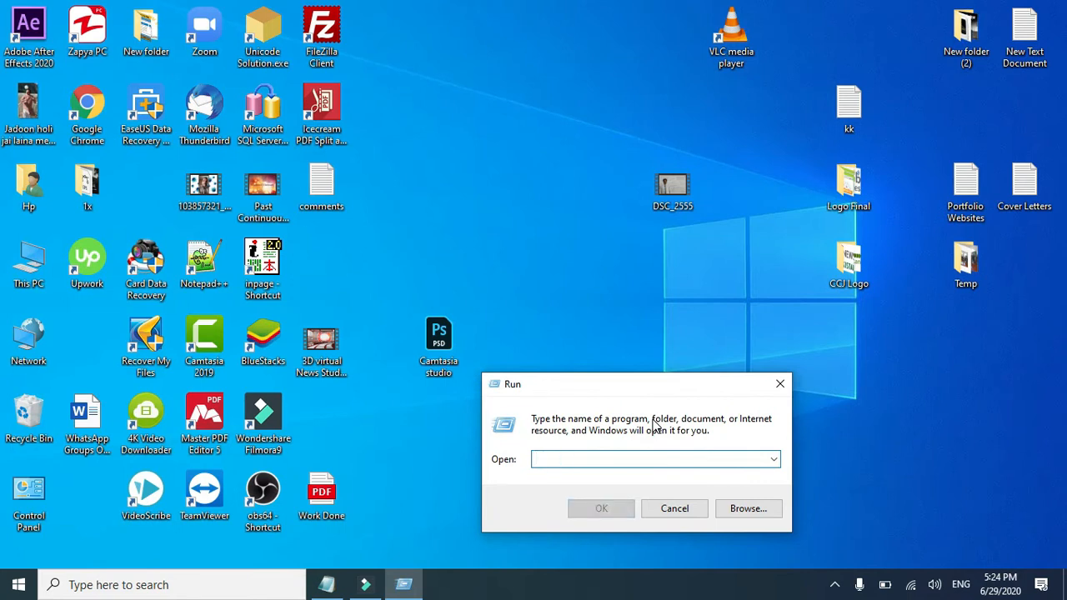
type("%tem")
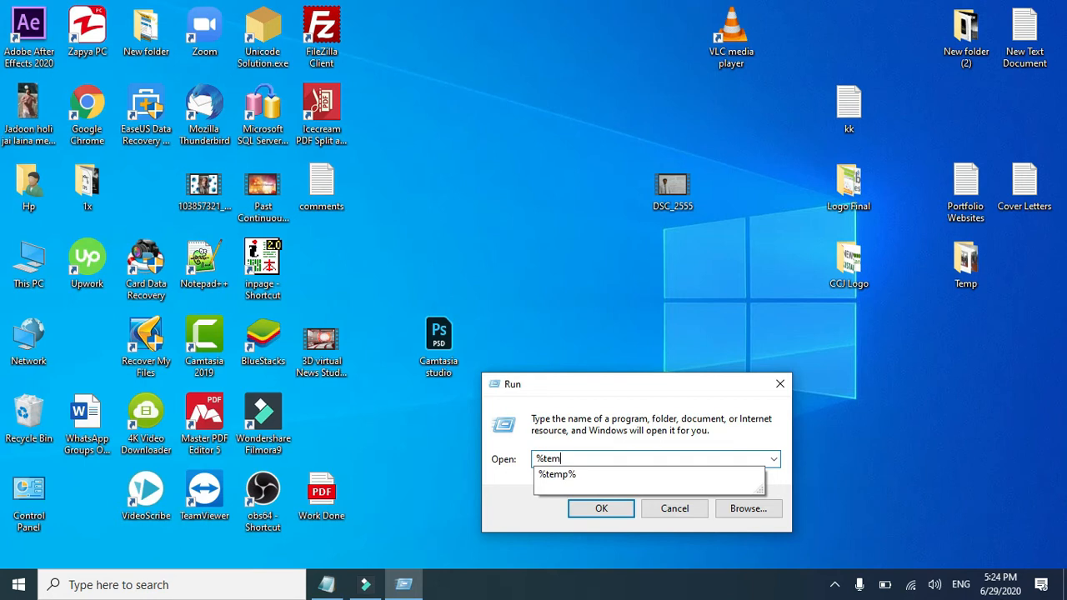
type("p%")
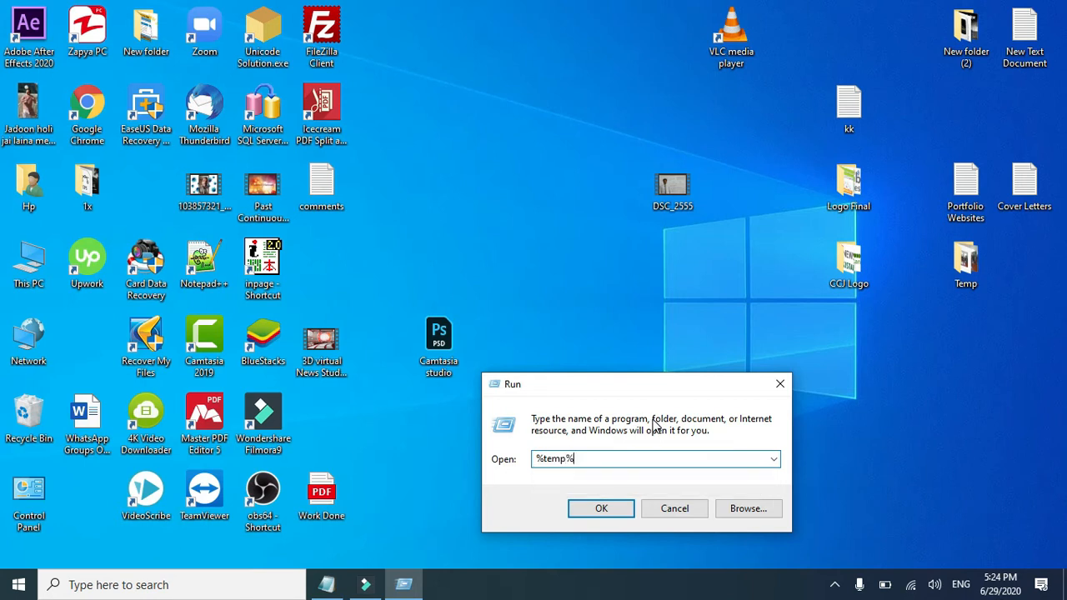
key("Return")
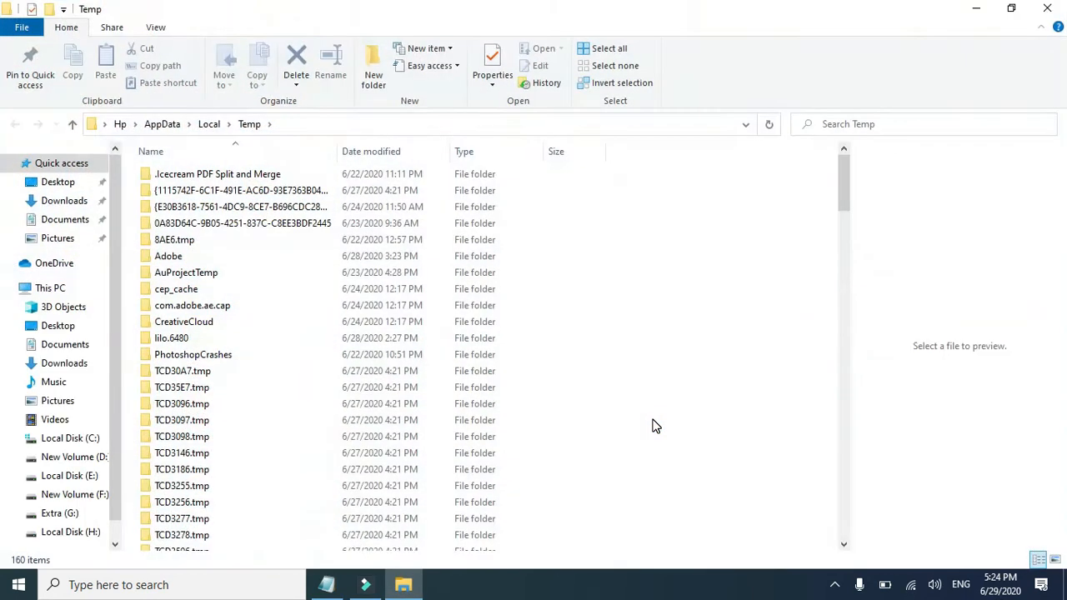
Step: Permanently delete all items in the user's Temp folder
left_click_drag(840, 197, 855, 162)
left_click(754, 254)
key("ctrl+a")
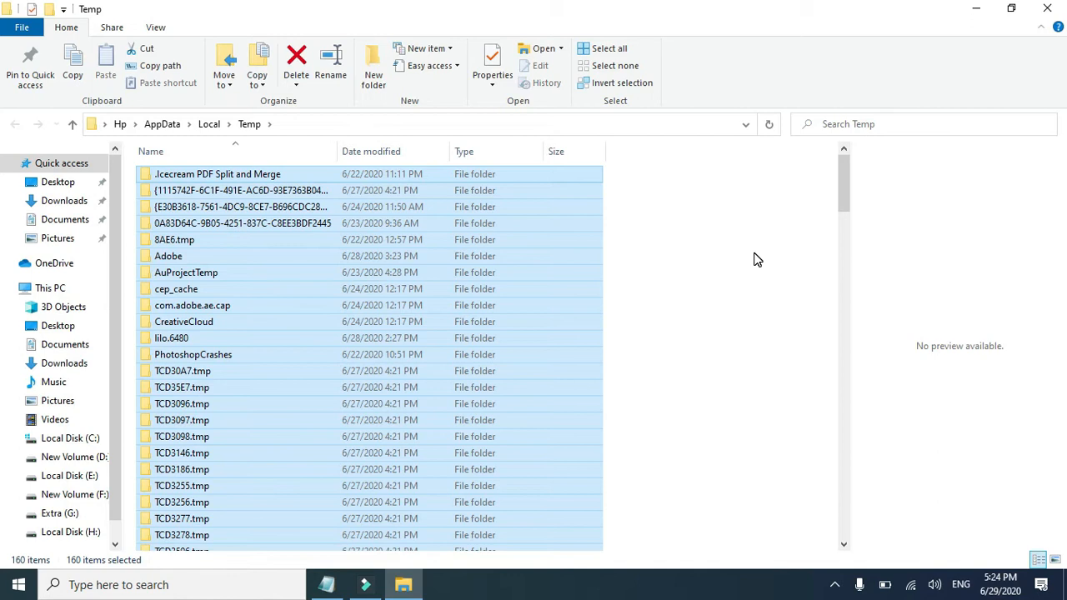
key("shift+Delete")
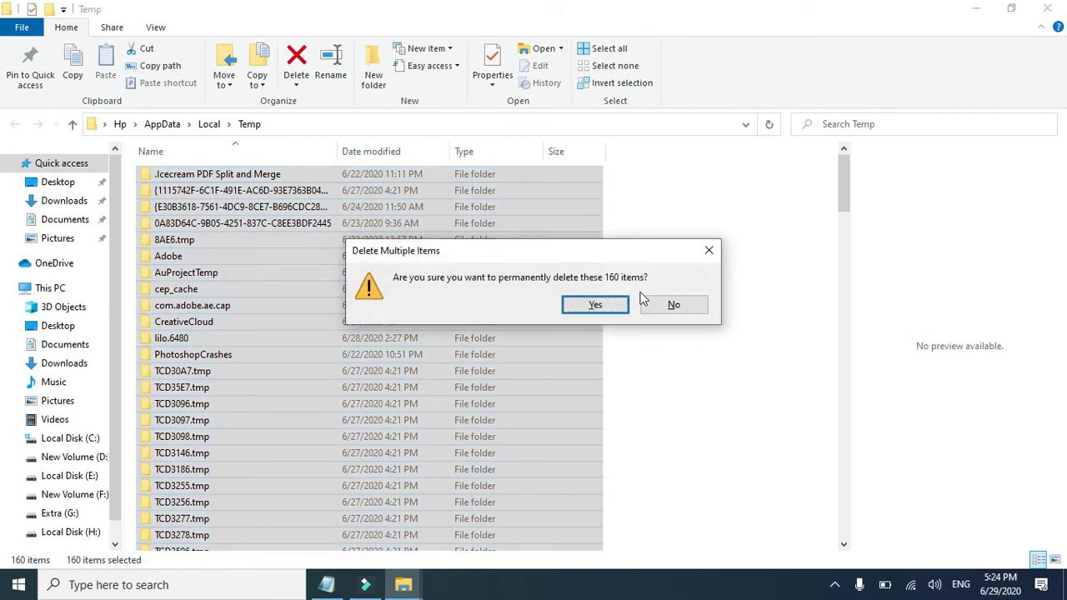
left_click(611, 305)
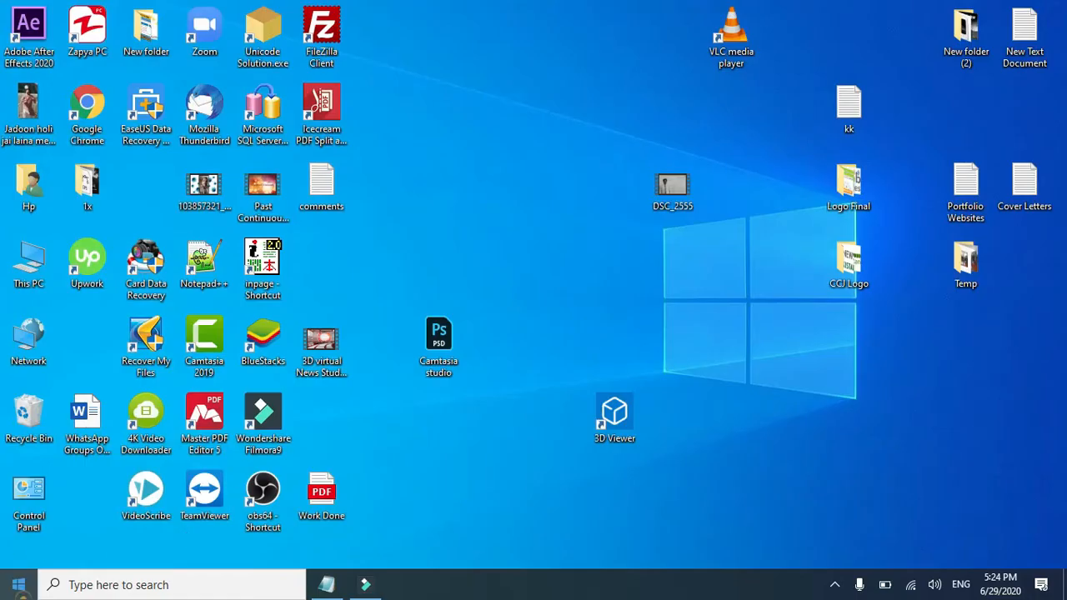
Step: Open the Windows Temp folder by running temp from the Run dialog
key("super")
left_click(685, 488)
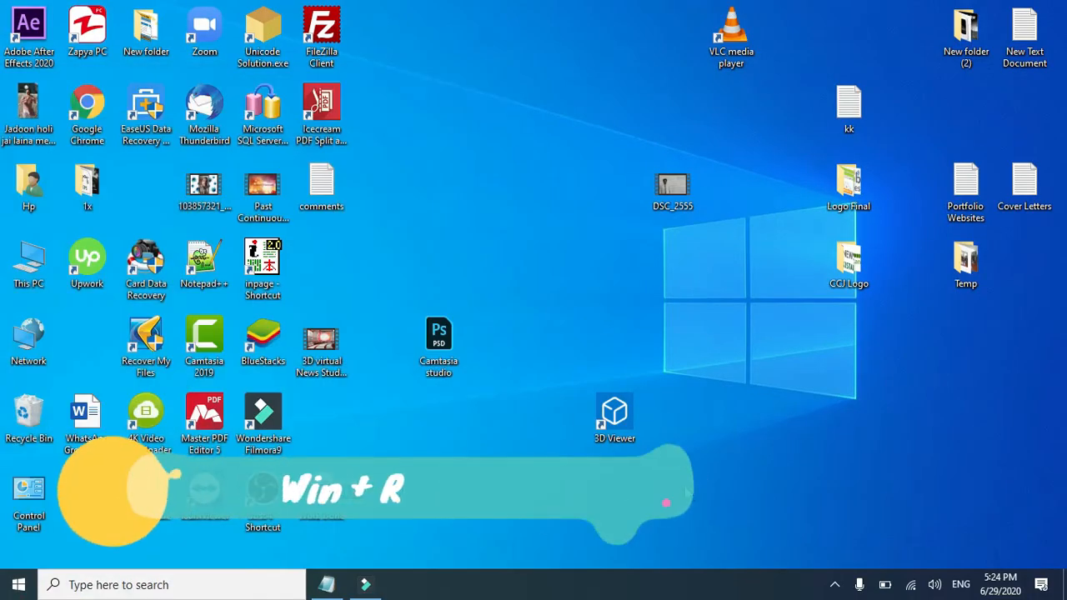
key("super+r")
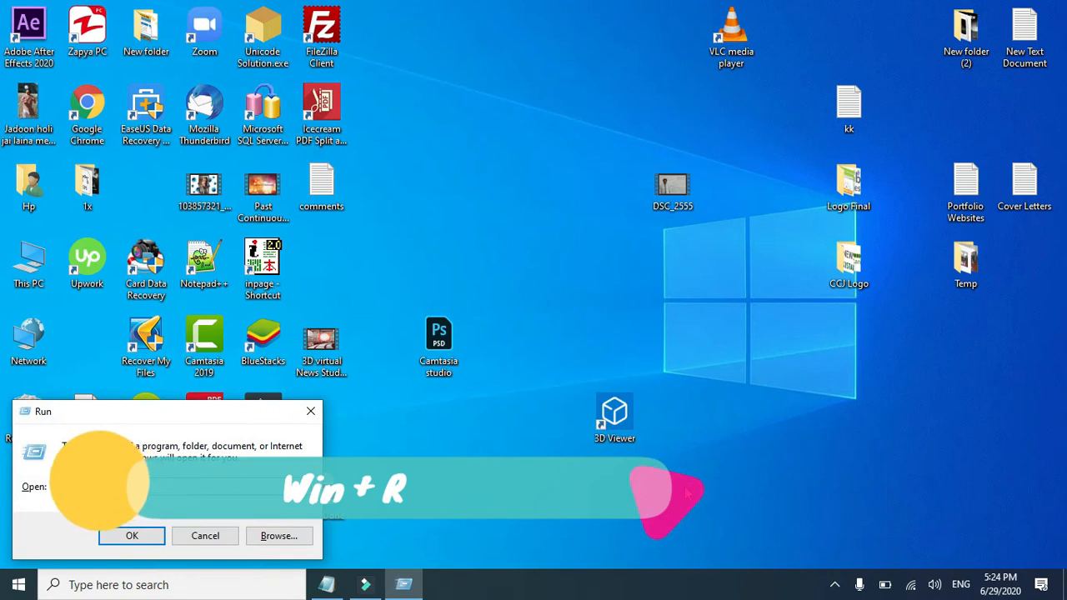
type("temp")
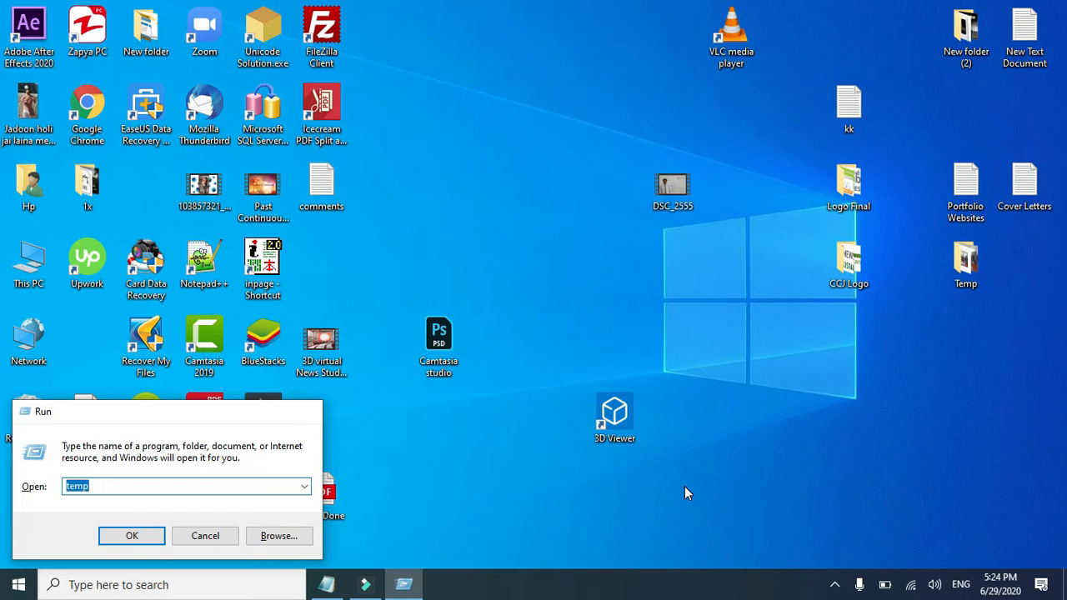
key("Return")
left_click(567, 320)
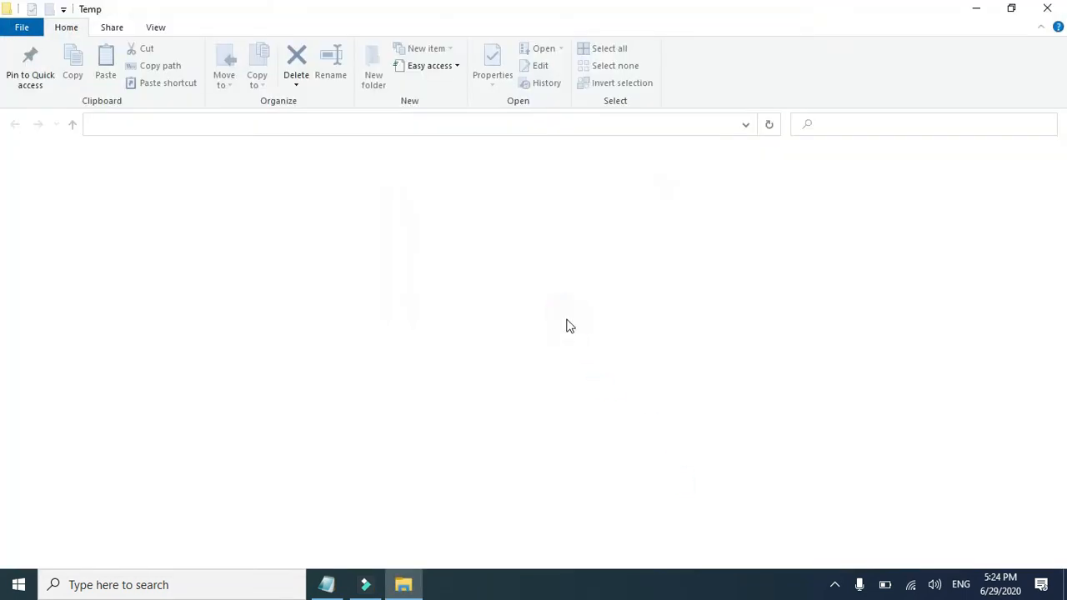
Step: Look through the Windows Temp folder, delete all of its items and close the folder
scroll(829, 444, "down", 7)
scroll(829, 444, "down", 7)
scroll(829, 444, "up", 15)
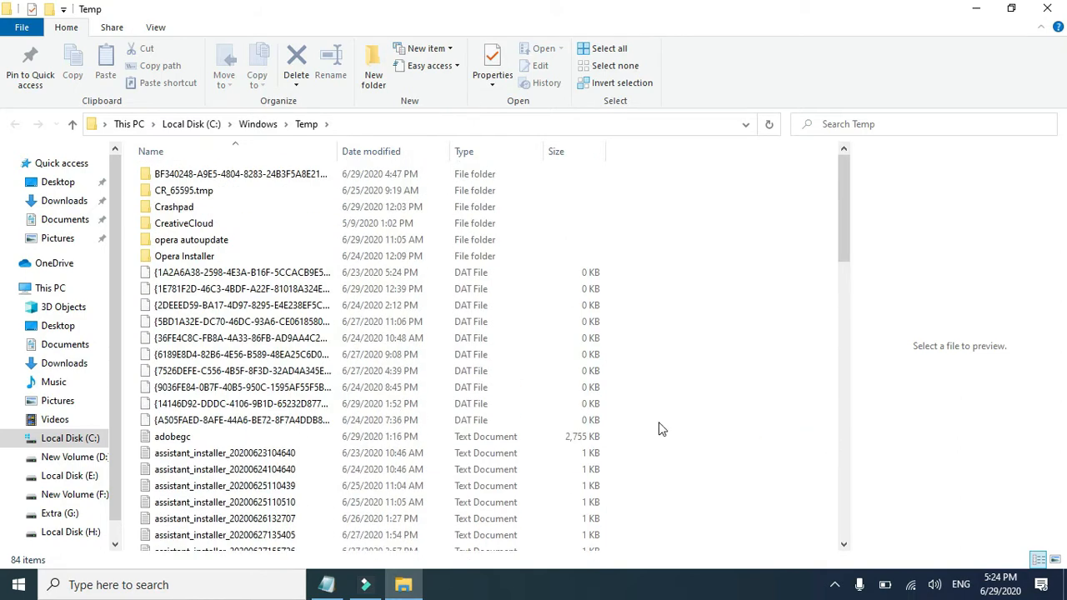
left_click(430, 405)
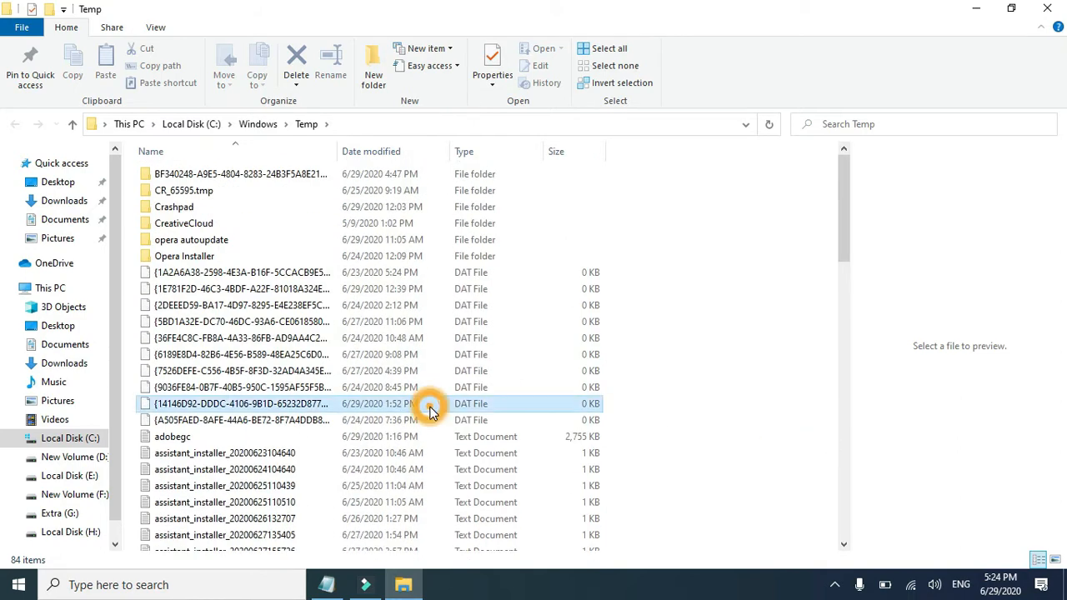
left_click(263, 189)
key("ctrl+a")
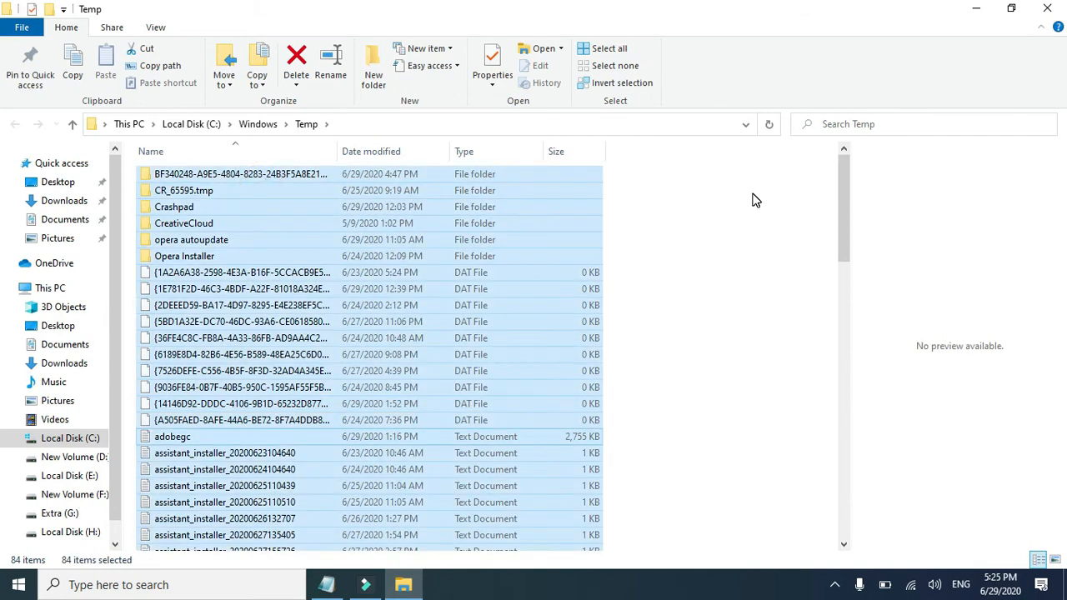
key("Delete")
left_click(492, 215)
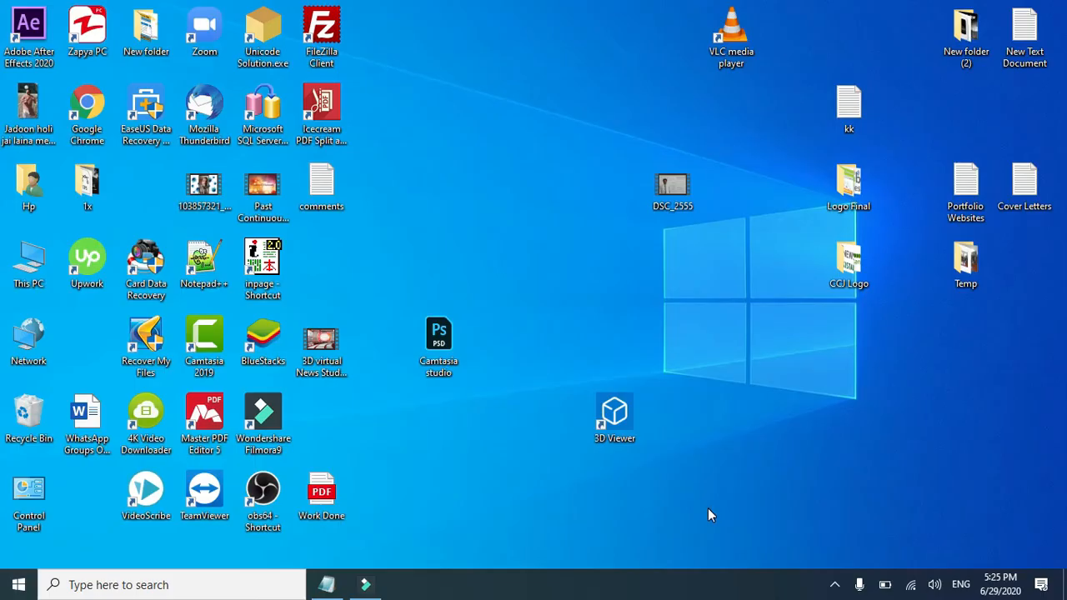
Step: Open the Windows Prefetch folder by running prefetch from the Run dialog
key("super+r")
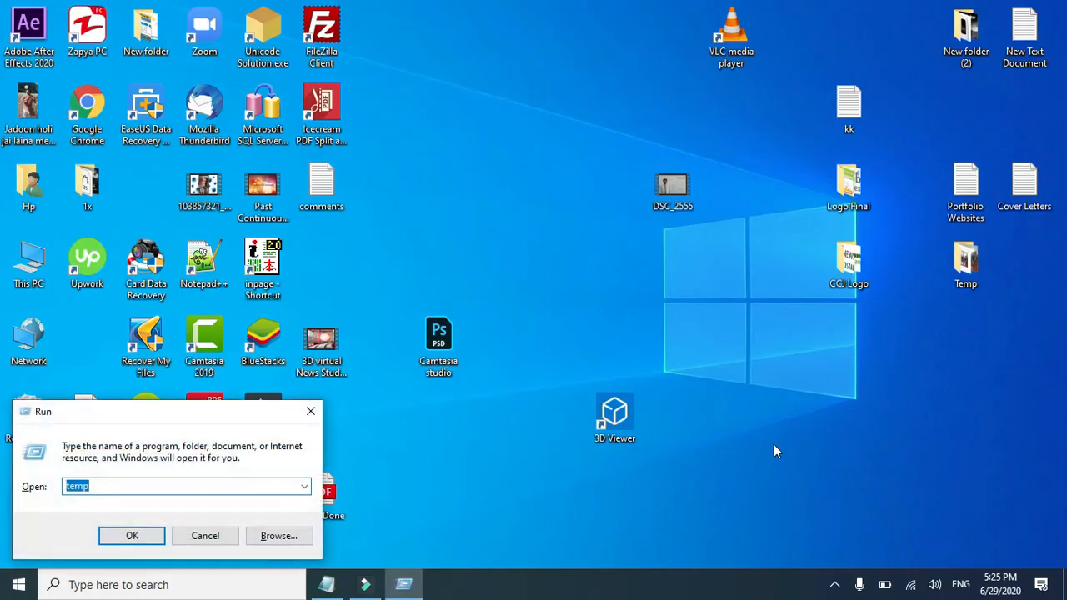
type("pr")
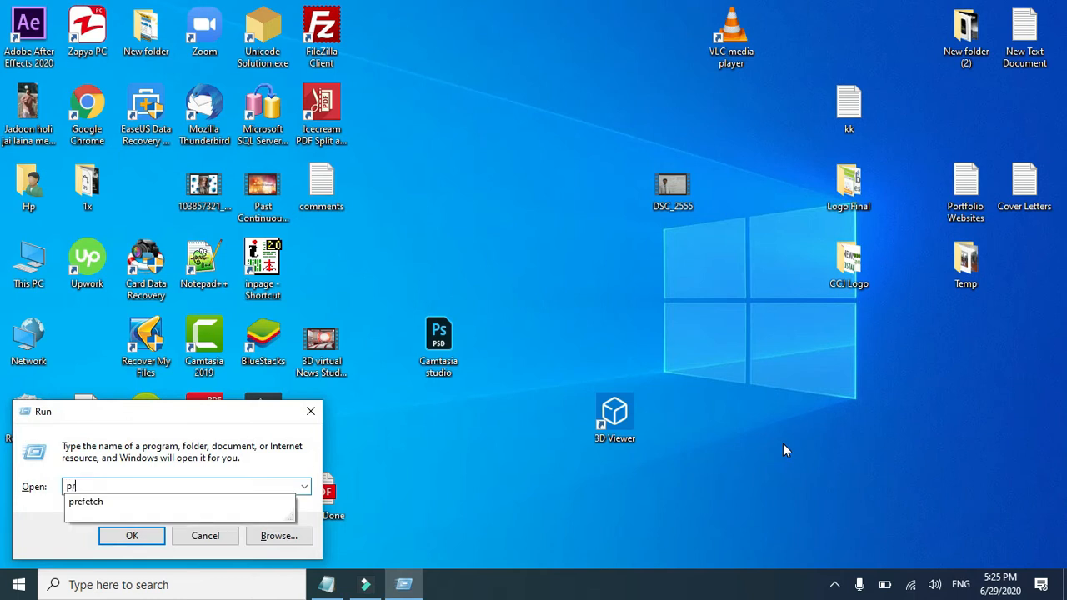
type("efetcg")
key("BackSpace")
type("h")
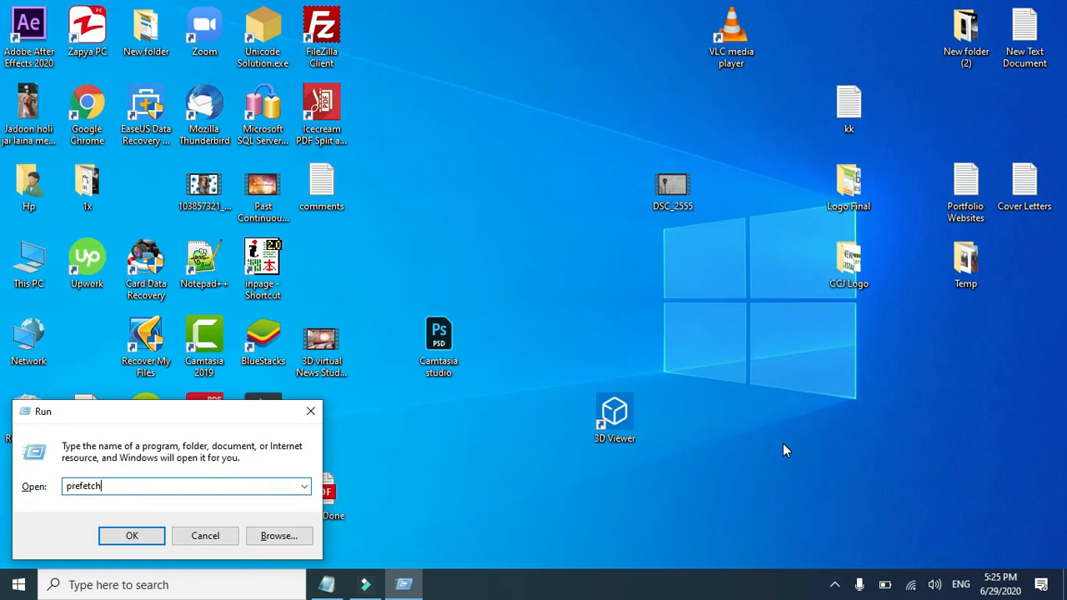
key("Return")
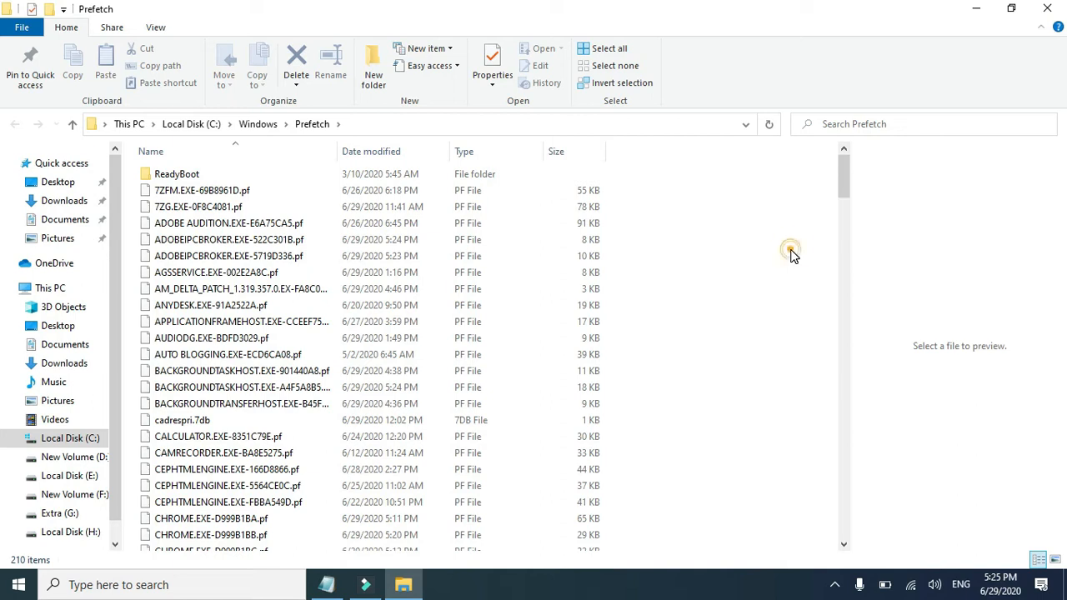
Step: Delete all items in the Prefetch folder and close the folder window
key("ctrl+a")
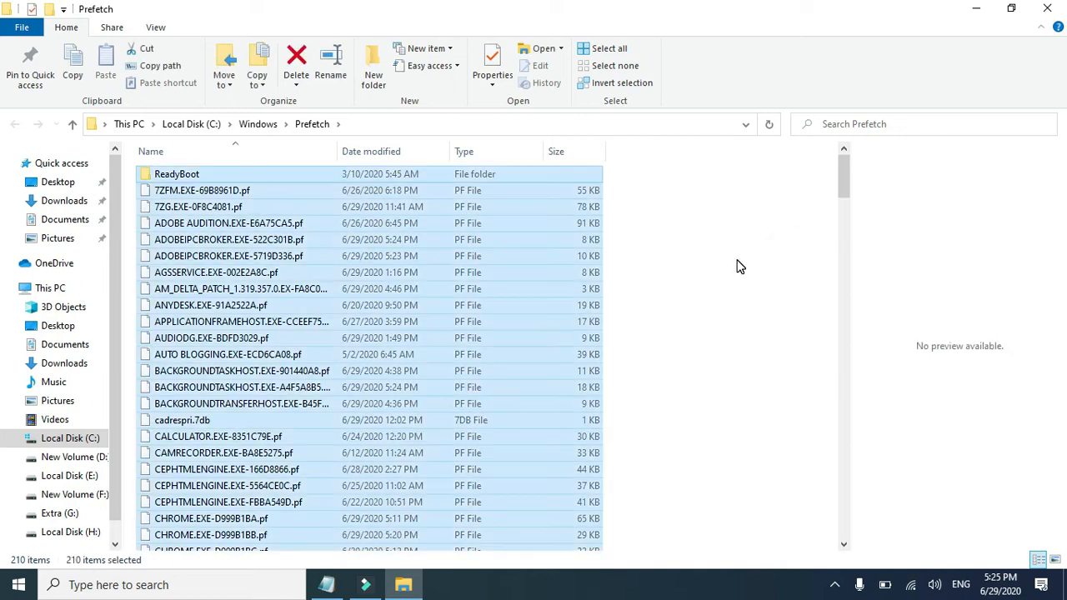
key("Delete")
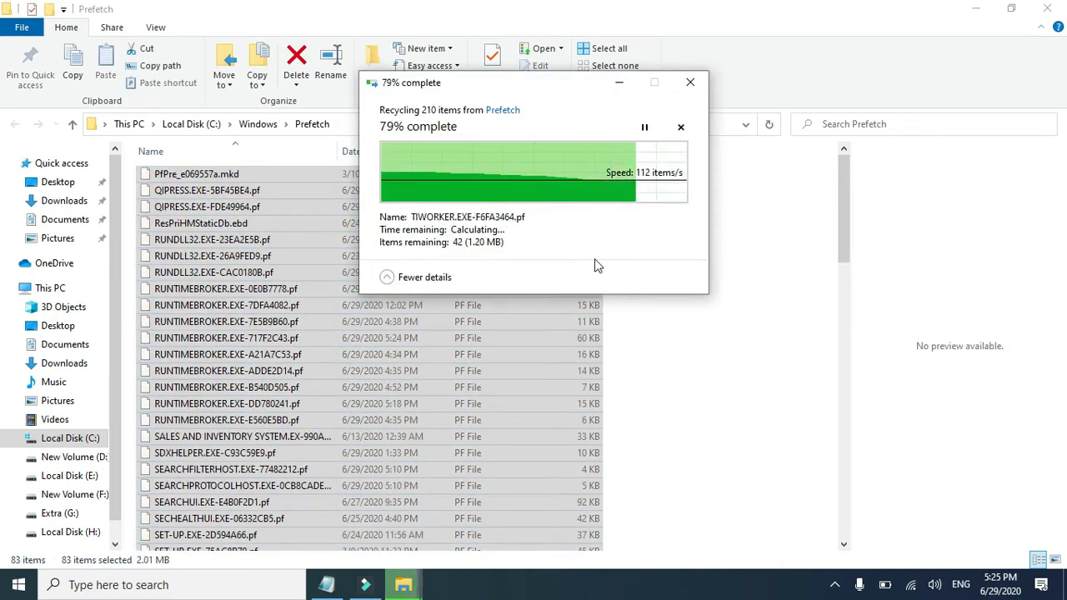
left_click(652, 240)
key("alt+F4")
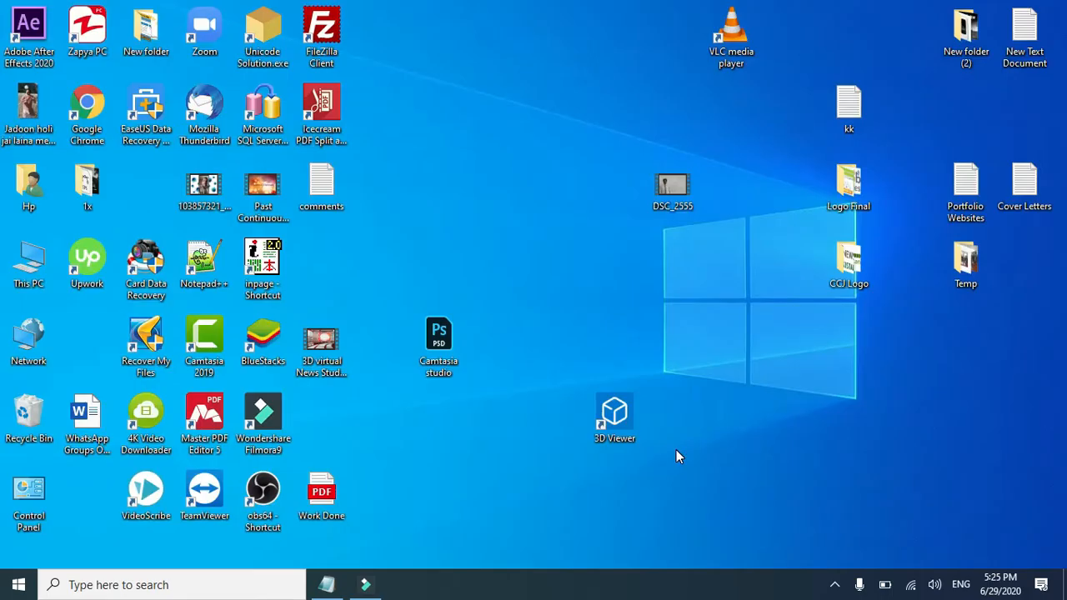
Step: Open System Configuration from the Run dialog and display its list of services
key("super+r")
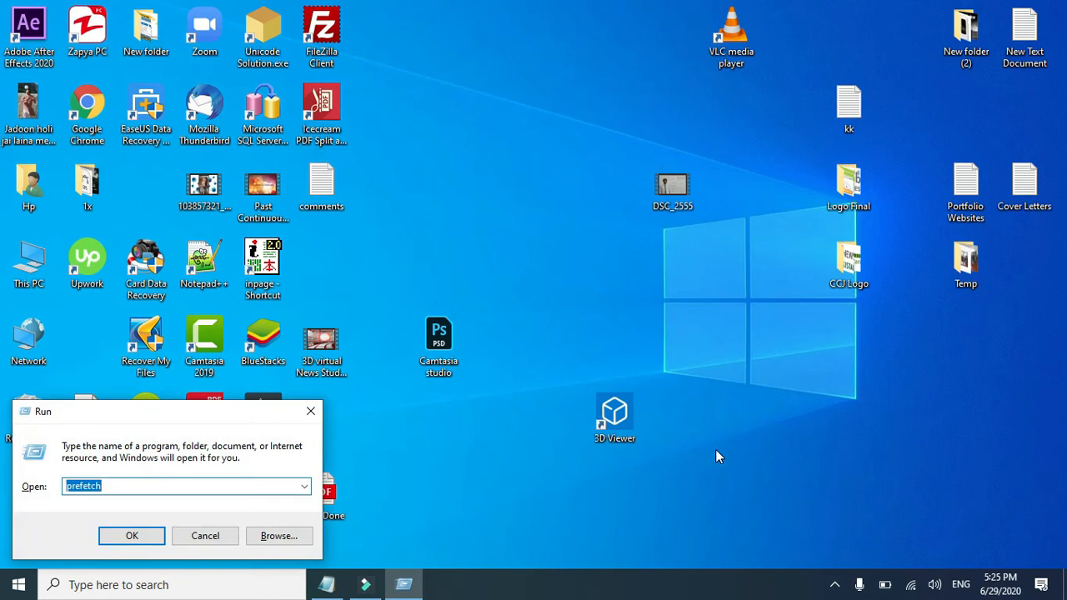
type("msc")
left_click(136, 530)
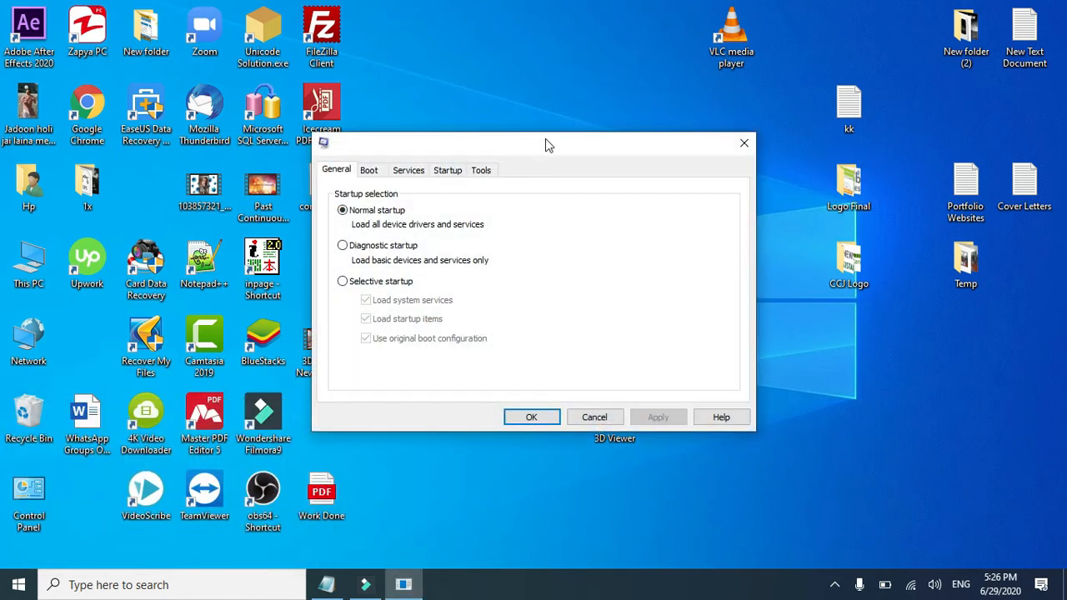
left_click_drag(545, 138, 775, 125)
left_click(676, 152)
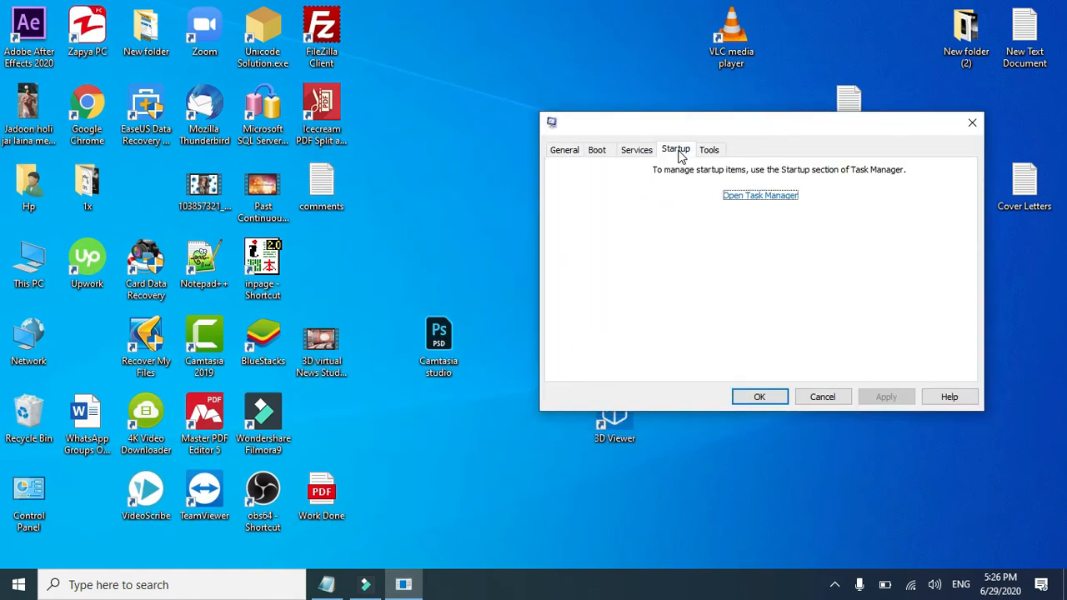
left_click(637, 155)
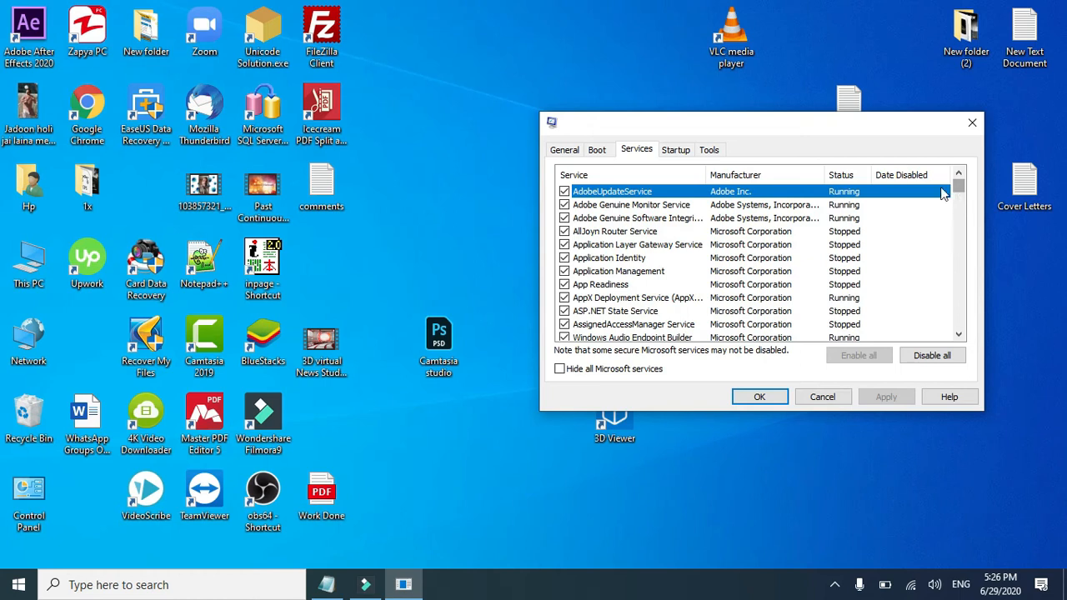
Step: Sort the services by status and disable AdobeUpdateService
left_click(844, 175)
mouse_move(958, 190)
left_mouse_down()
mouse_move(958, 311)
mouse_move(958, 181)
left_mouse_up()
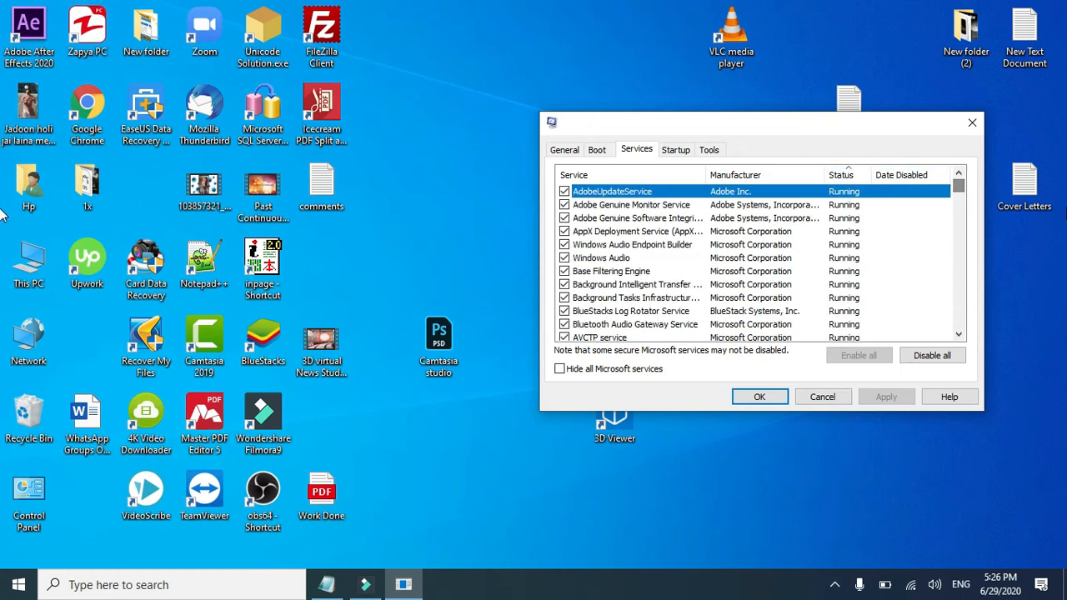
left_click(564, 192)
left_click(587, 206)
left_click(638, 271)
Step: Review the other running services, apply the service changes and close System Configuration
scroll(684, 318, "down", 2)
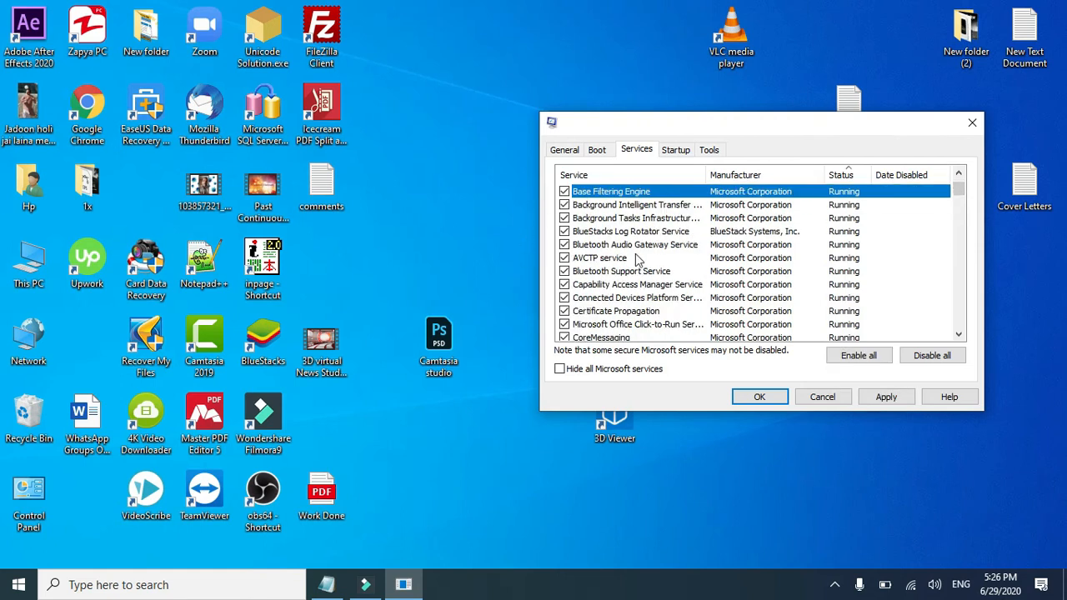
scroll(588, 223, "down", 1)
left_click(588, 221)
left_click(602, 272)
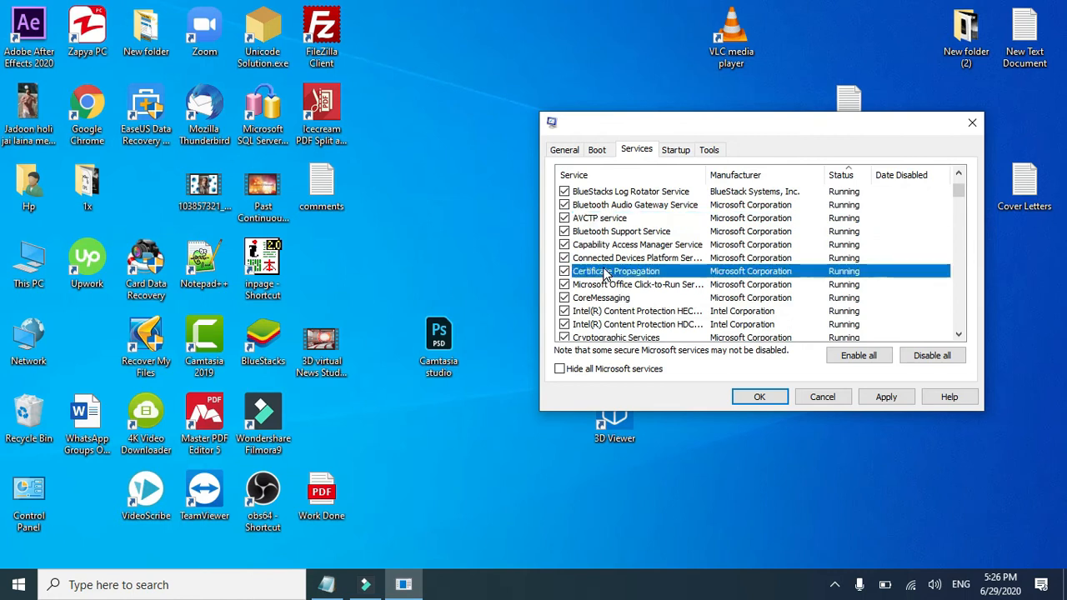
scroll(617, 283, "down", 2)
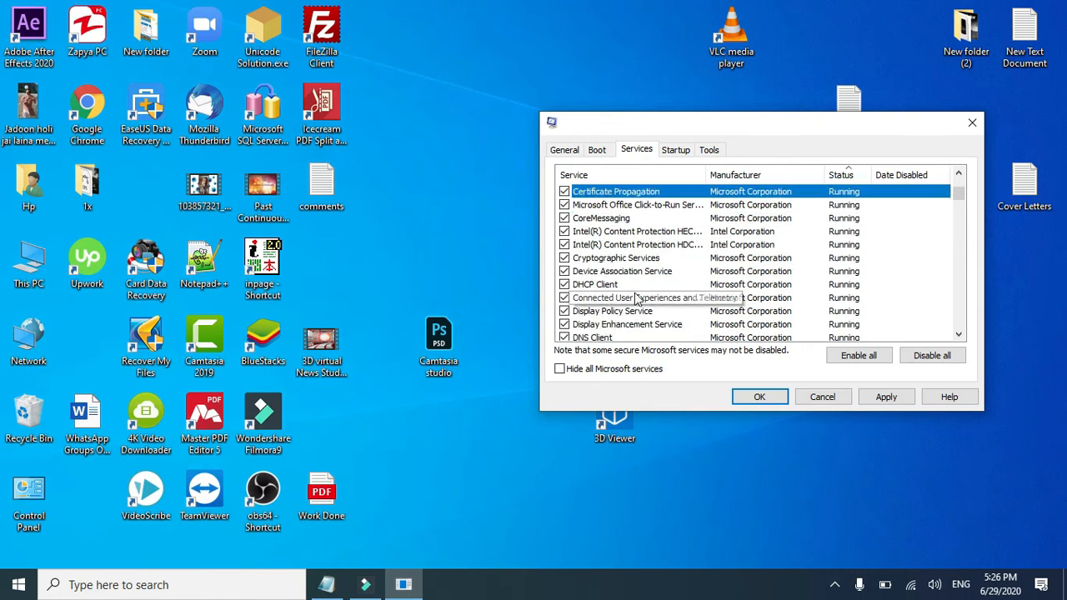
scroll(742, 305, "down", 3)
scroll(688, 308, "down", 2)
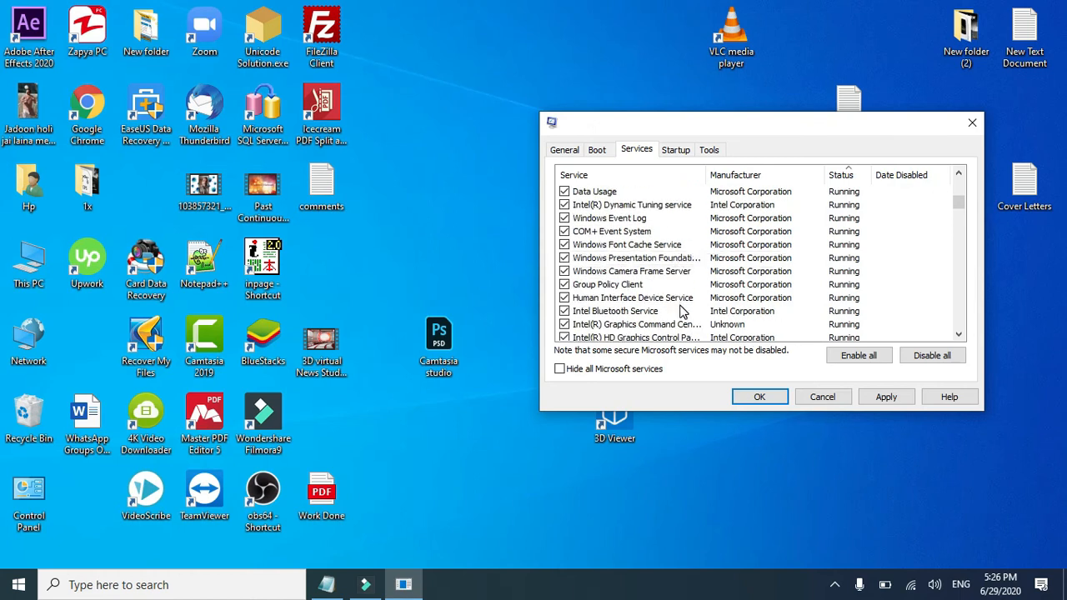
scroll(682, 306, "up", 6)
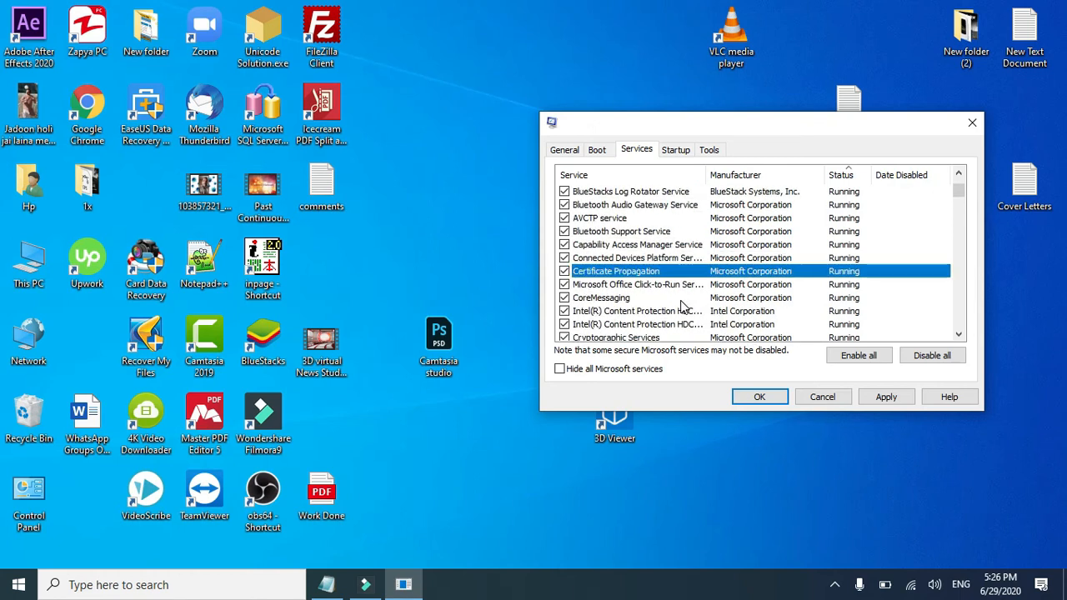
left_click(889, 398)
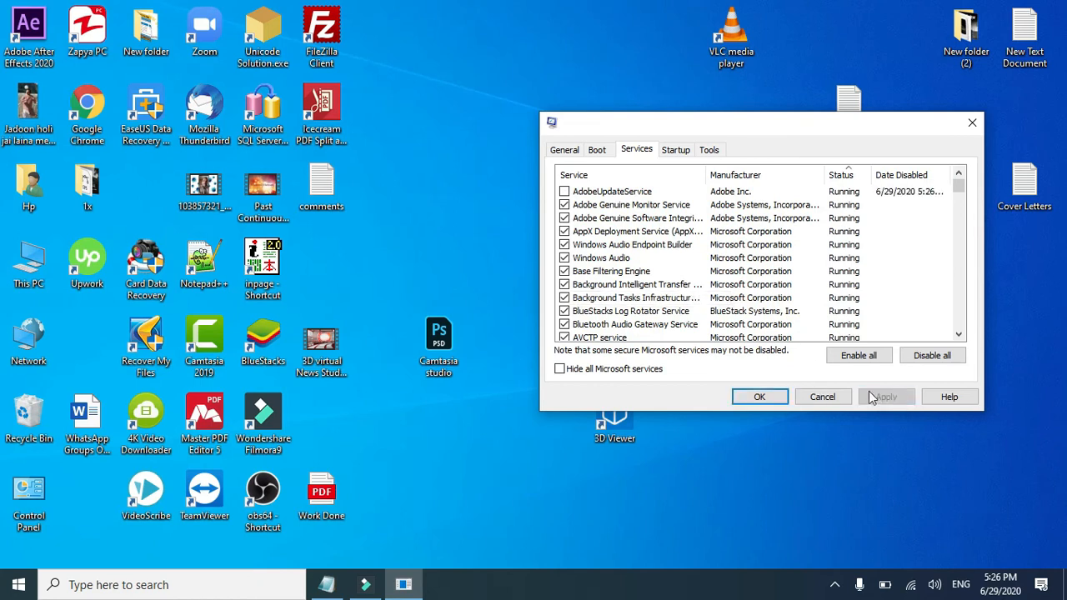
left_click(821, 397)
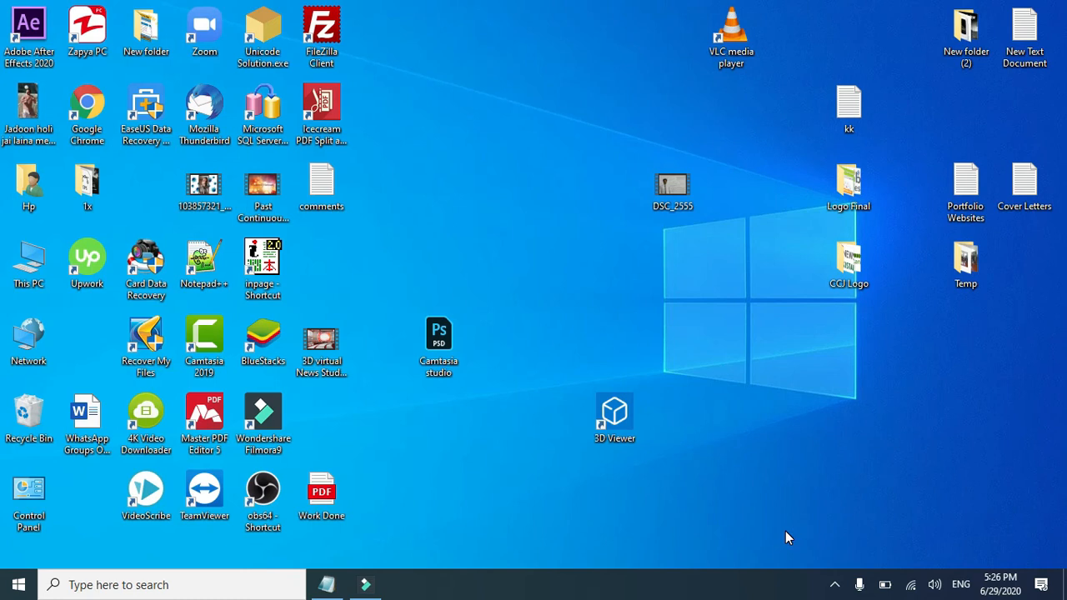
Step: Find Power & sleep settings by searching Windows for power, and open the additional power settings from there
key("super")
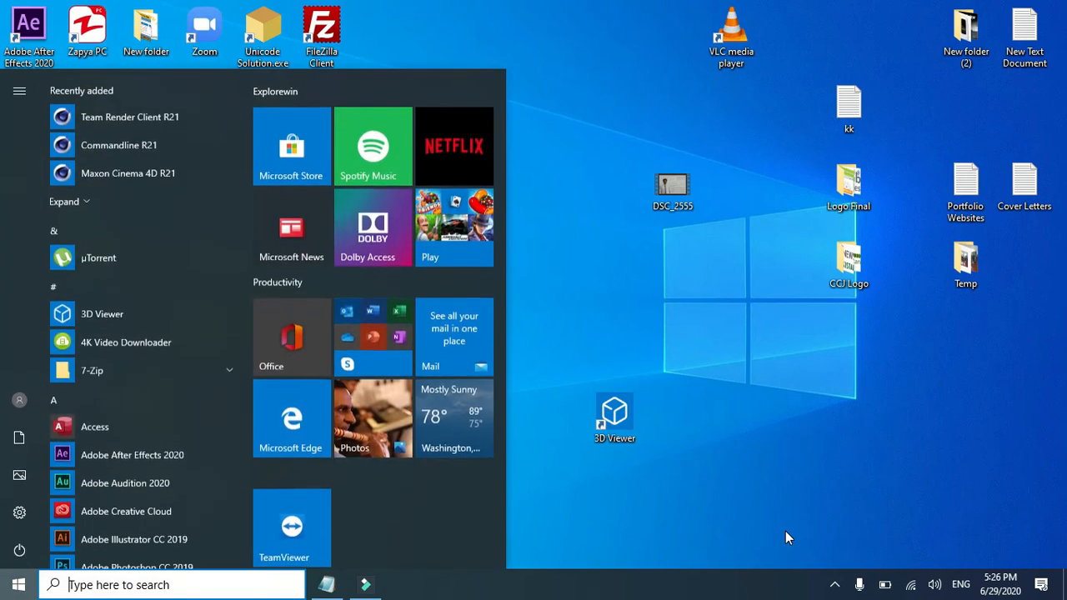
type("power")
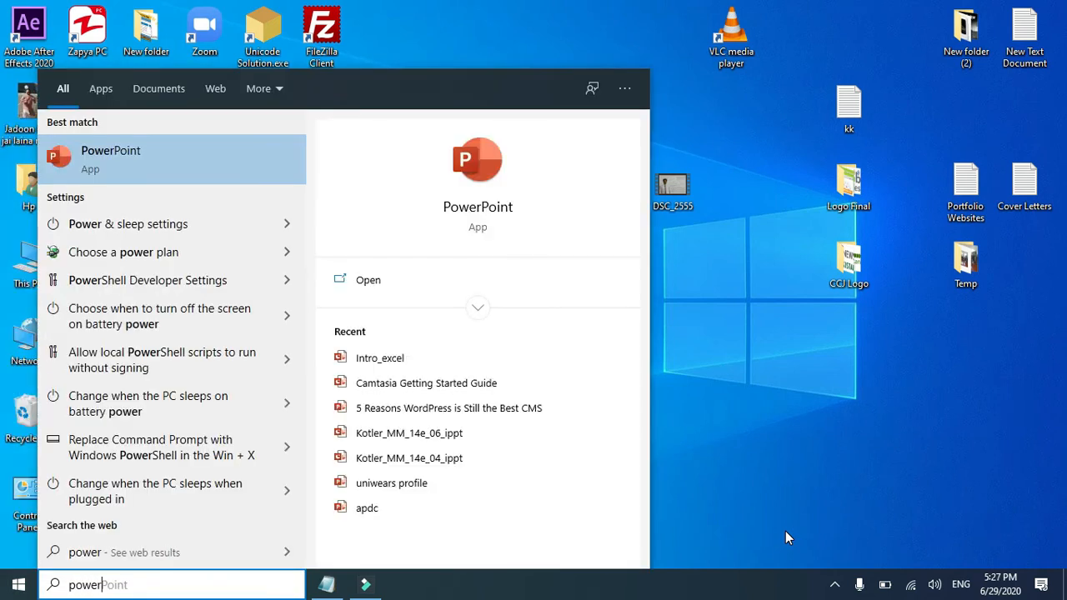
left_click(200, 219)
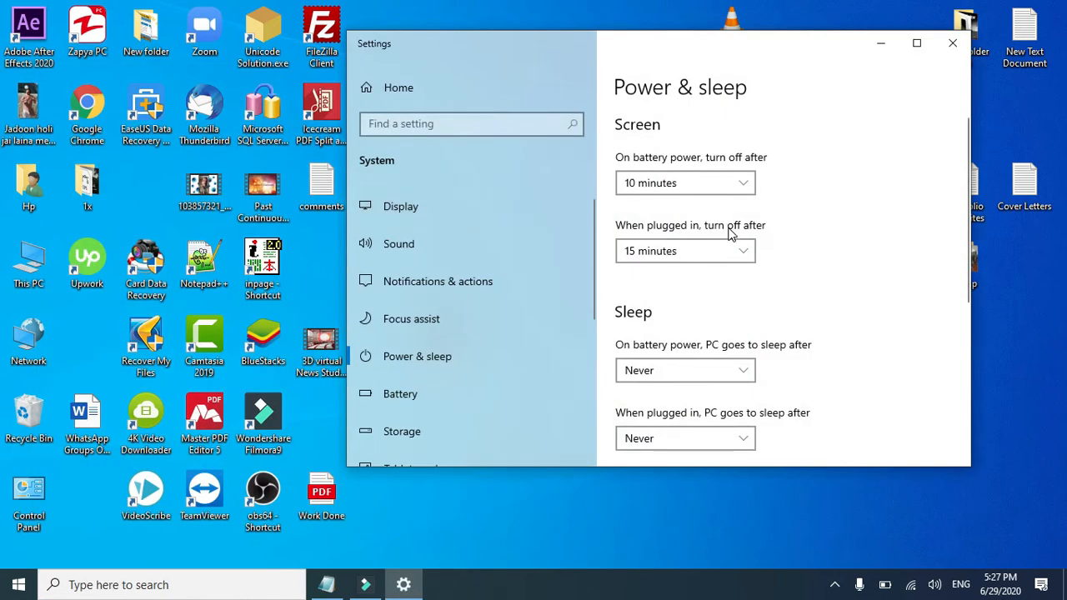
scroll(828, 305, "down", 2)
scroll(827, 305, "down", 3)
left_click(701, 287)
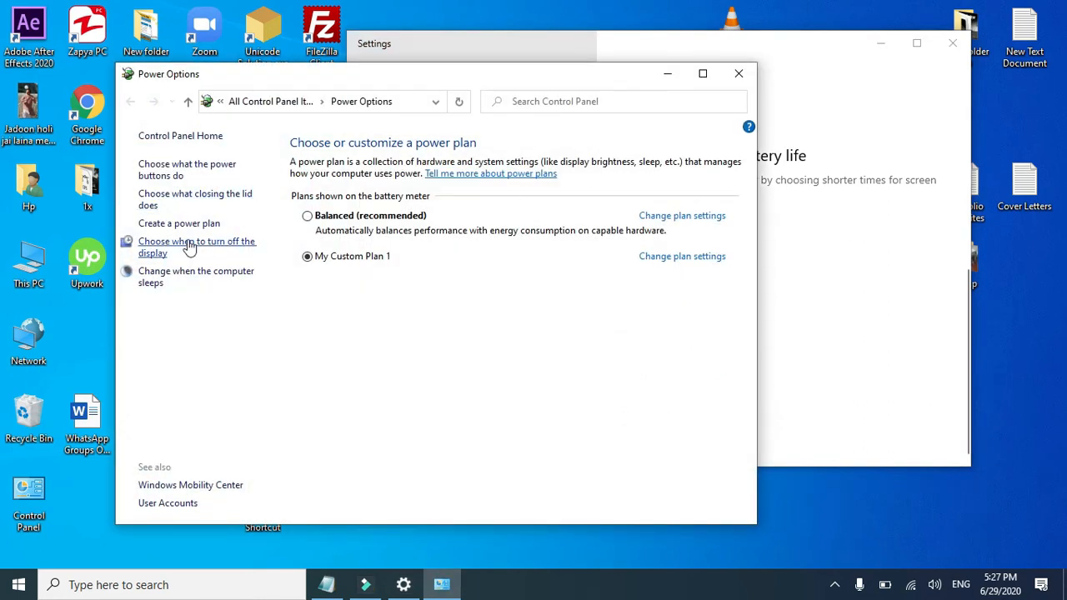
Step: Create a new power plan with the suggested name, display and sleep settings, and close both Power Options and Settings
left_click(188, 224)
left_click(226, 267)
left_click(574, 380)
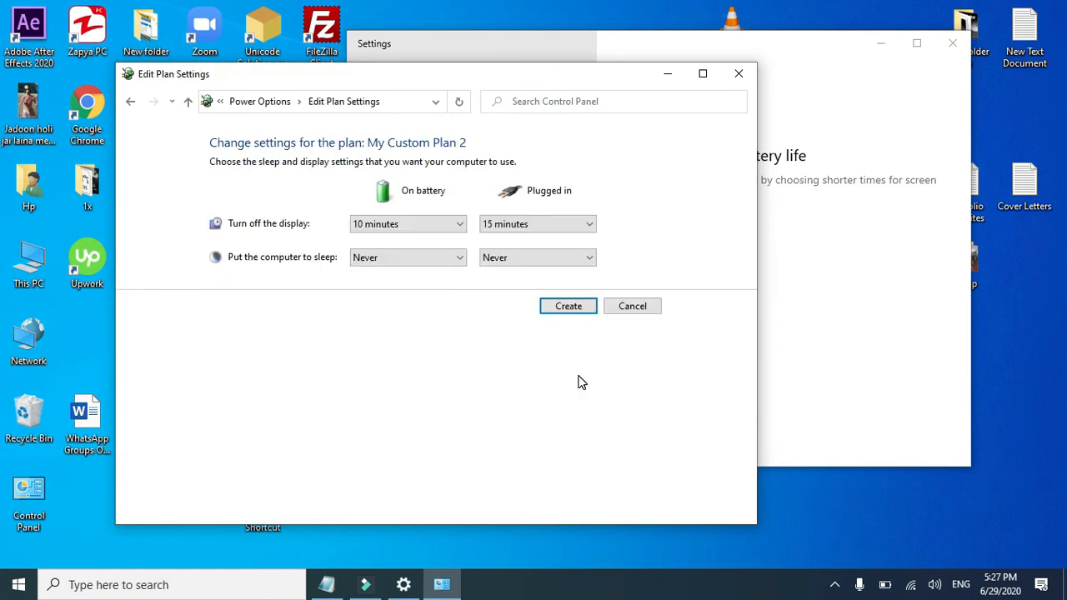
left_click(569, 306)
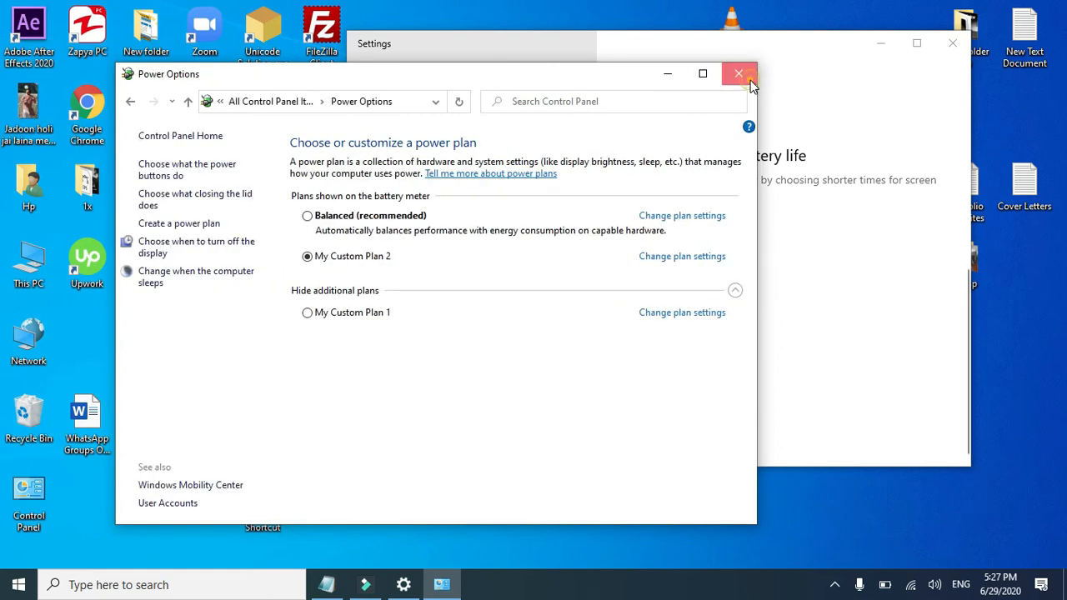
left_click(738, 73)
left_click(952, 43)
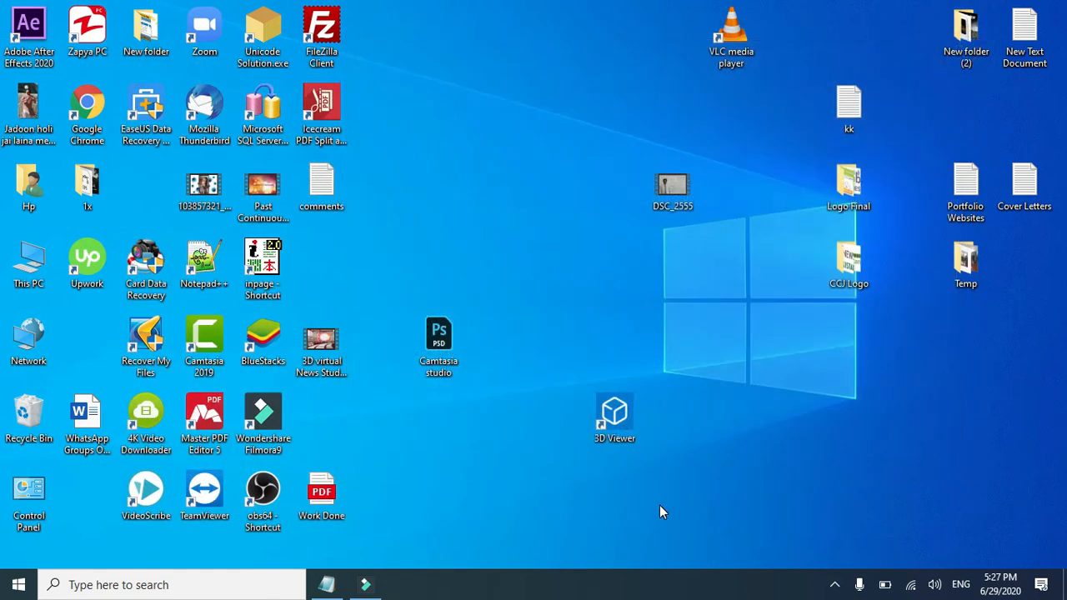